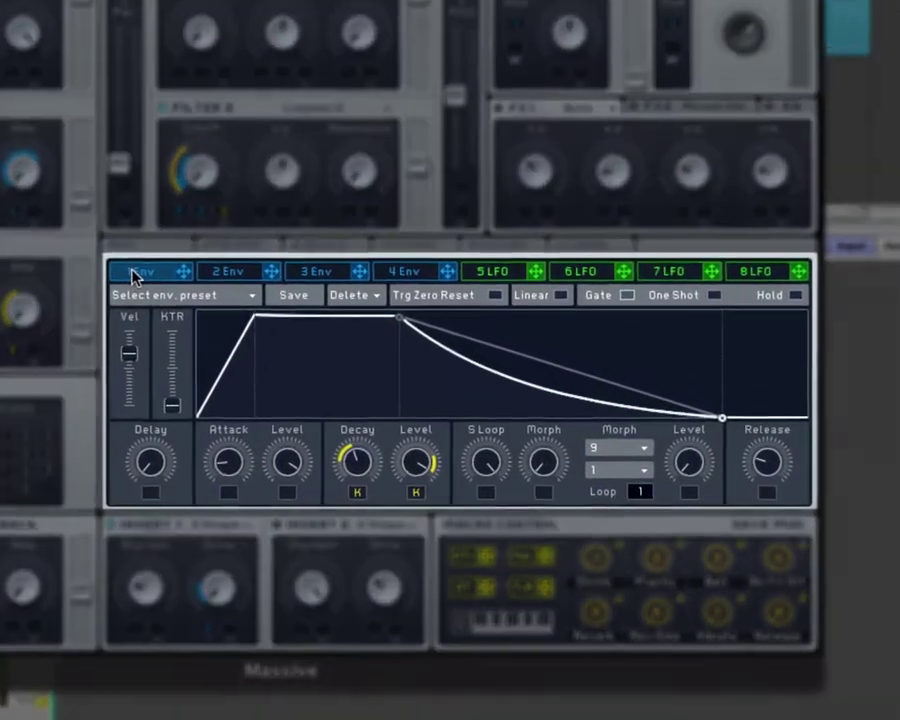
Step: Display the settings of Massive's envelopes 2, 3 and 4 in turn to compare their shapes
{"action": "left_click", "coordinate": [227, 272]}
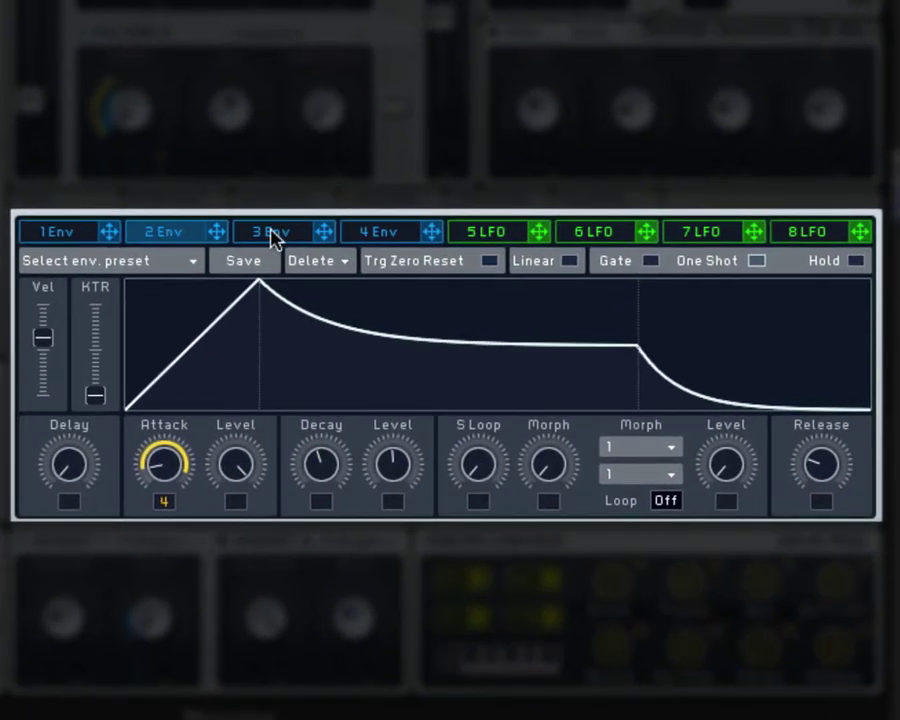
{"action": "left_click", "coordinate": [273, 236]}
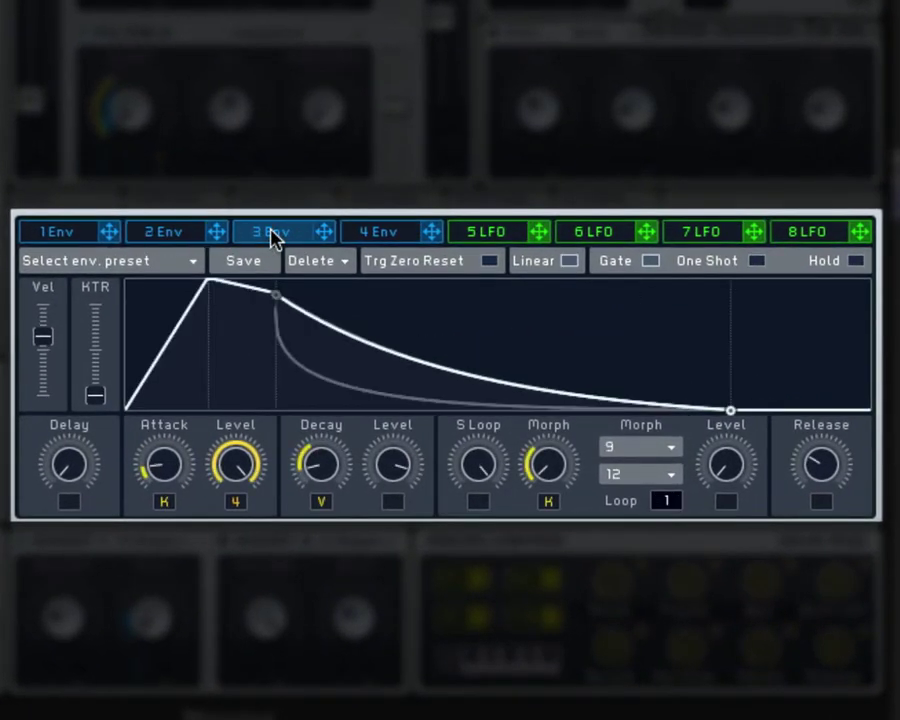
{"action": "left_click", "coordinate": [388, 243]}
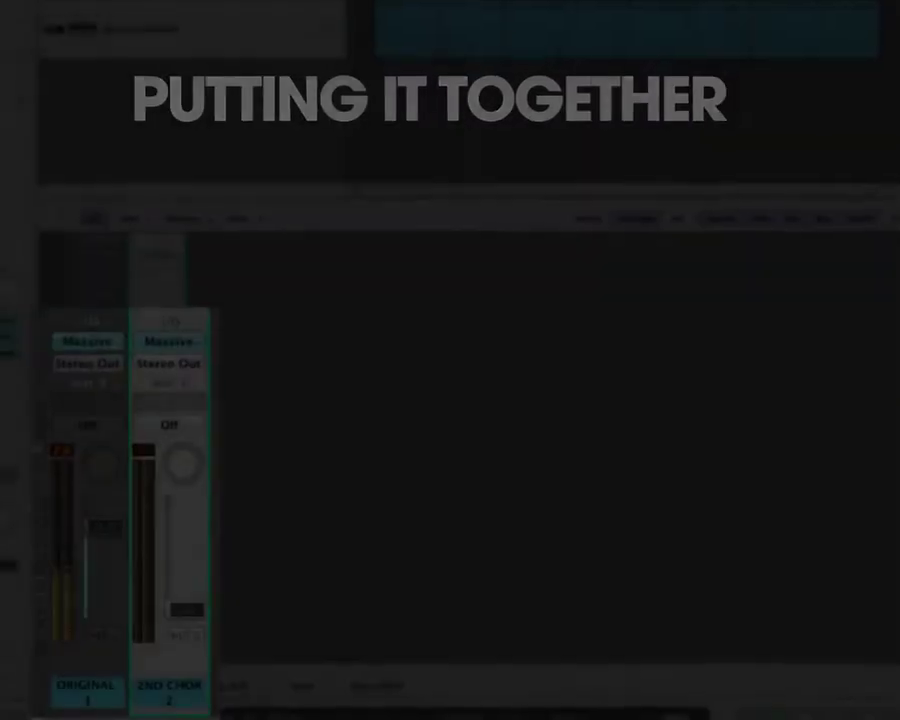
Step: Raise the volume of the 2nd chord riff channel to -2.3 dB
{"action": "left_click_drag", "start_coordinate": [196, 611], "coordinate": [200, 568]}
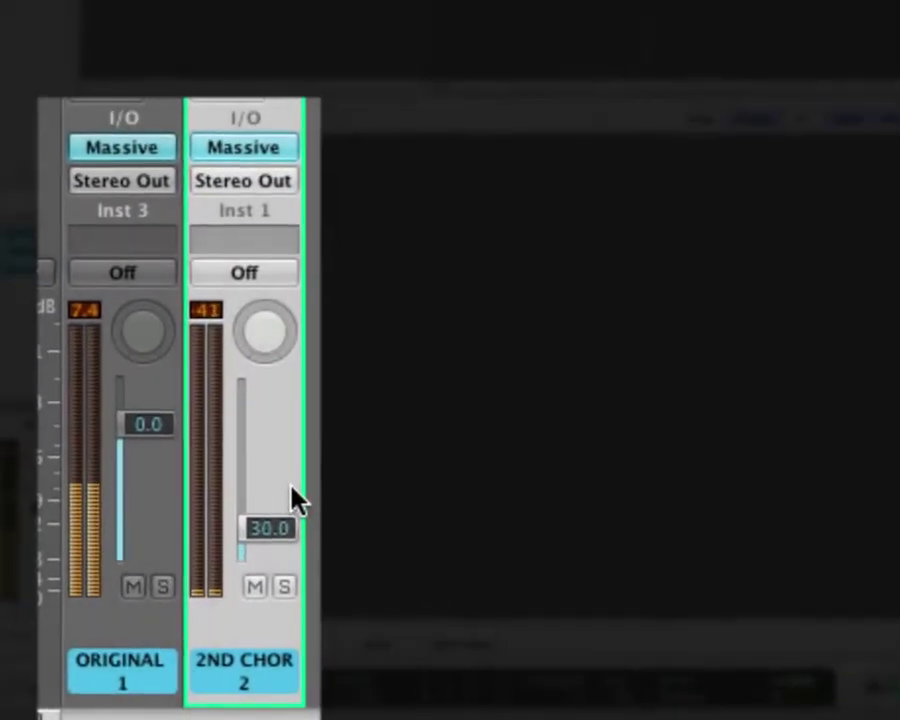
{"action": "left_click_drag", "start_coordinate": [291, 488], "coordinate": [302, 430]}
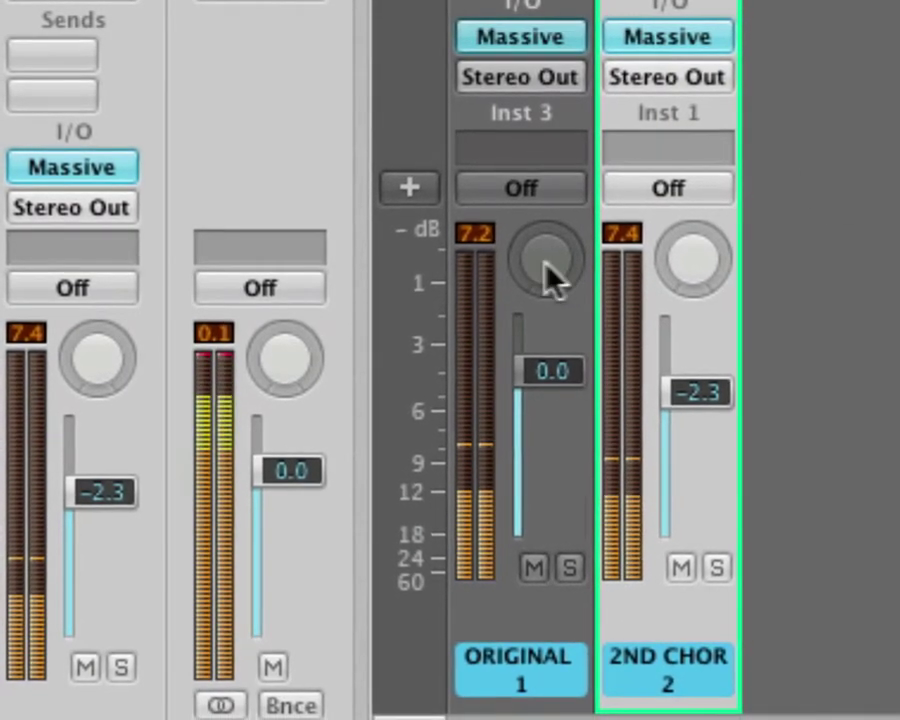
Step: Pan the original chord riff channel to -12 and the 2nd chord riff to +9, lowering the latter's volume to -2.9 dB
{"action": "left_click_drag", "start_coordinate": [545, 256], "coordinate": [505, 303]}
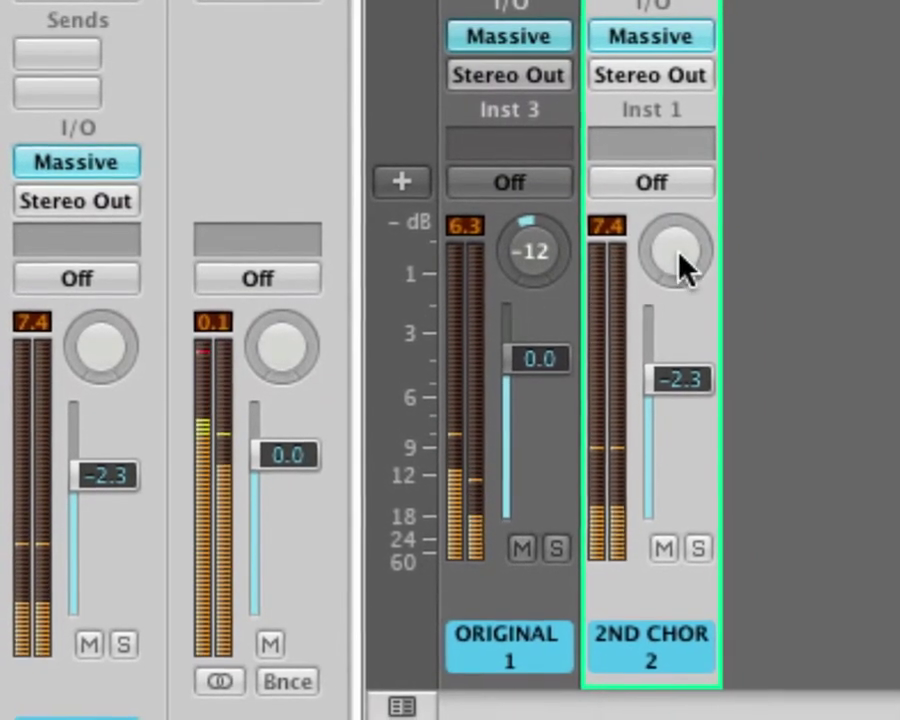
{"action": "left_click_drag", "start_coordinate": [679, 251], "coordinate": [670, 220]}
{"action": "left_click_drag", "start_coordinate": [527, 265], "coordinate": [526, 249]}
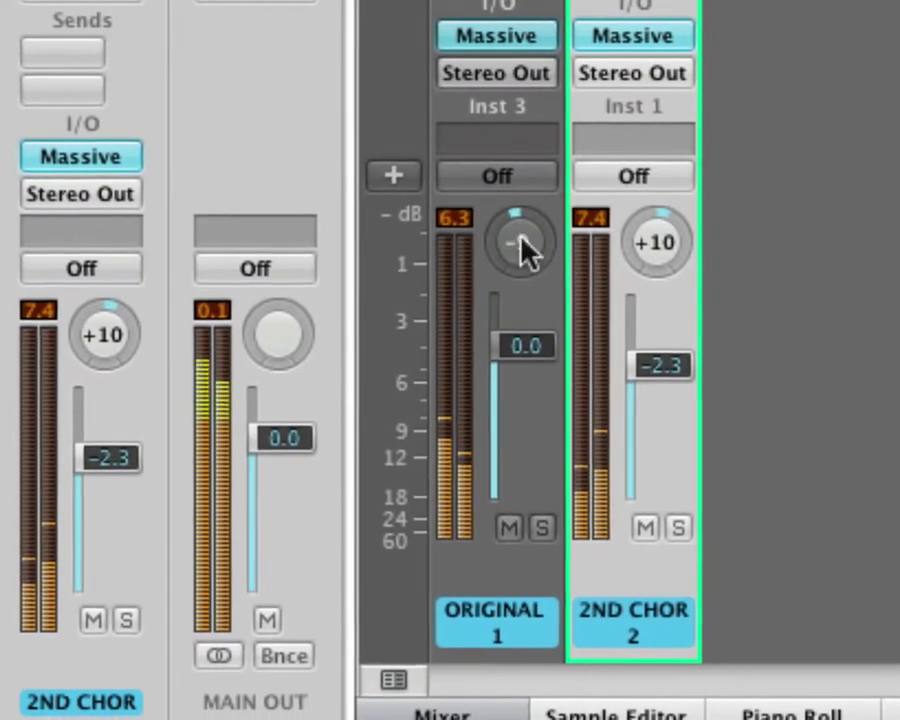
{"action": "left_click_drag", "start_coordinate": [665, 369], "coordinate": [656, 388]}
{"action": "left_click_drag", "start_coordinate": [651, 240], "coordinate": [651, 252]}
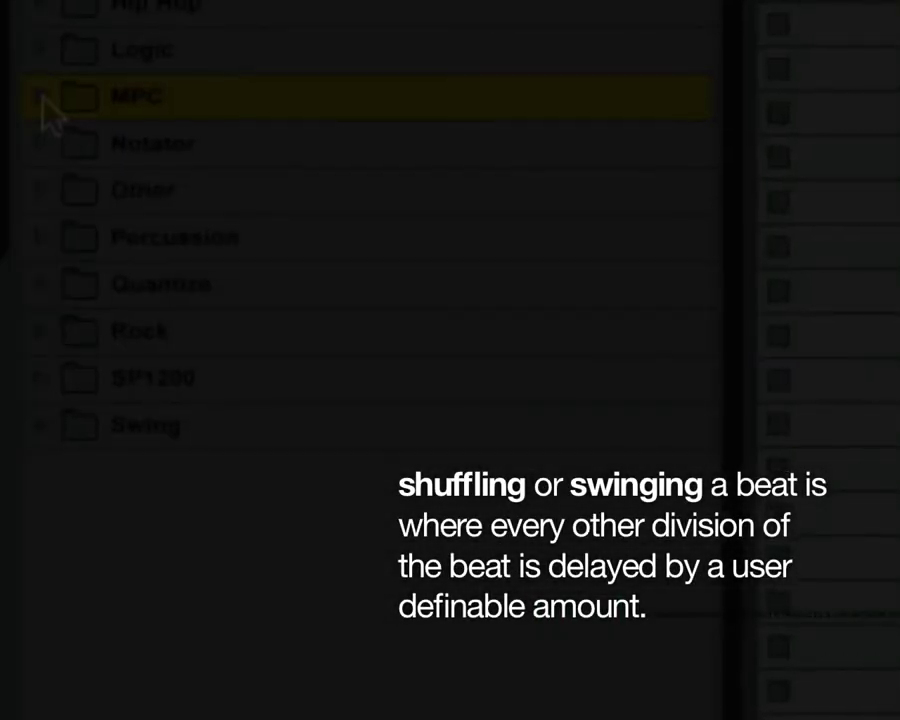
Step: Expand the MPC groove folder in Ableton Live's library and browse its swing templates
{"action": "left_click", "coordinate": [40, 107]}
{"action": "scroll", "coordinate": [262, 296], "scroll_direction": "down", "scroll_amount": 5}
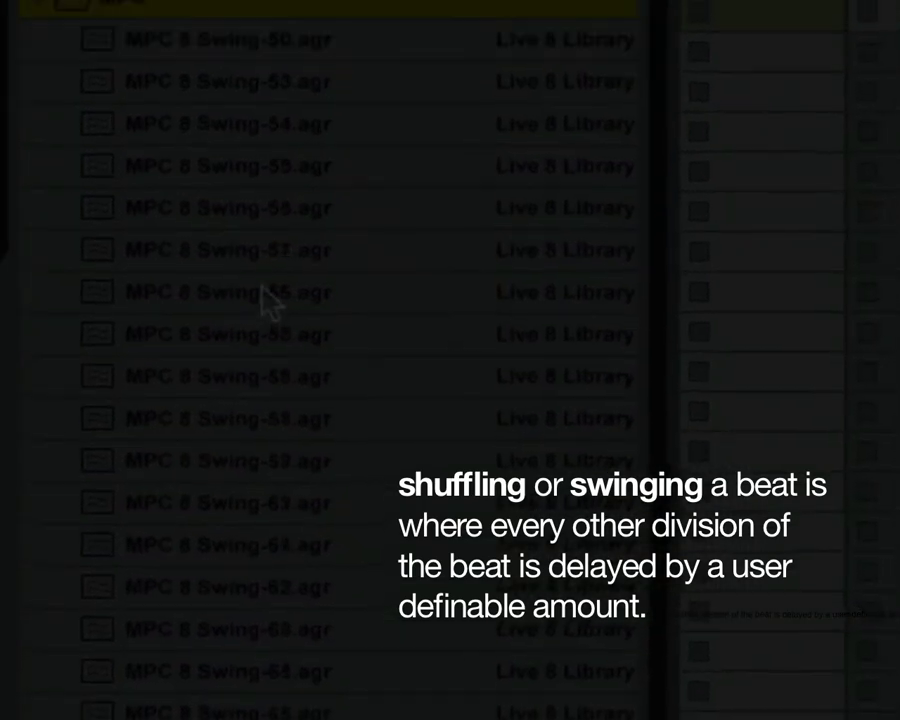
{"action": "scroll", "coordinate": [250, 300], "scroll_direction": "down", "scroll_amount": 5}
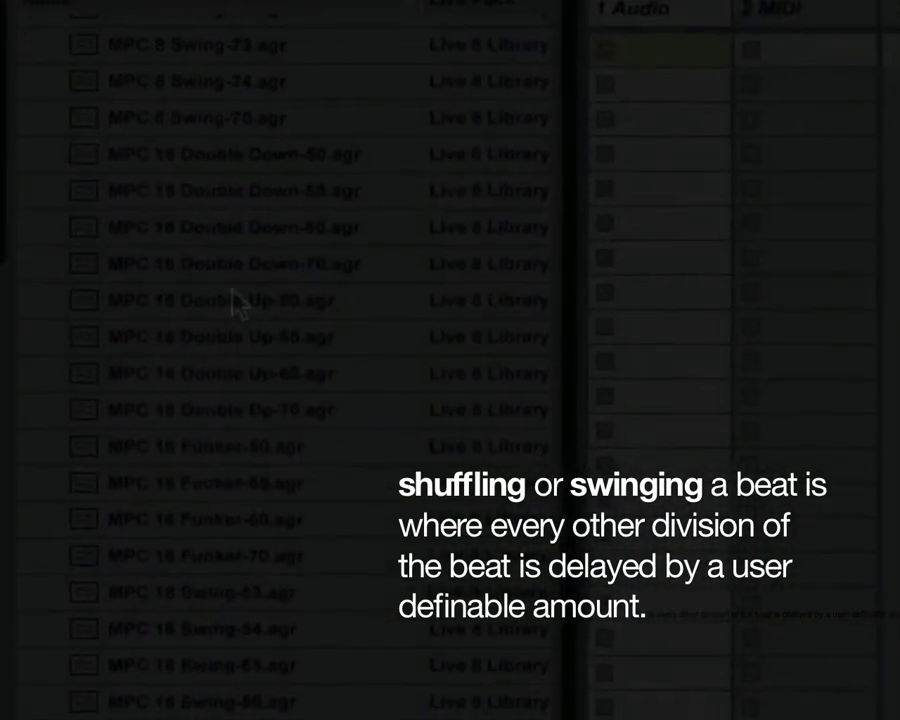
{"action": "scroll", "coordinate": [222, 303], "scroll_direction": "down", "scroll_amount": 3}
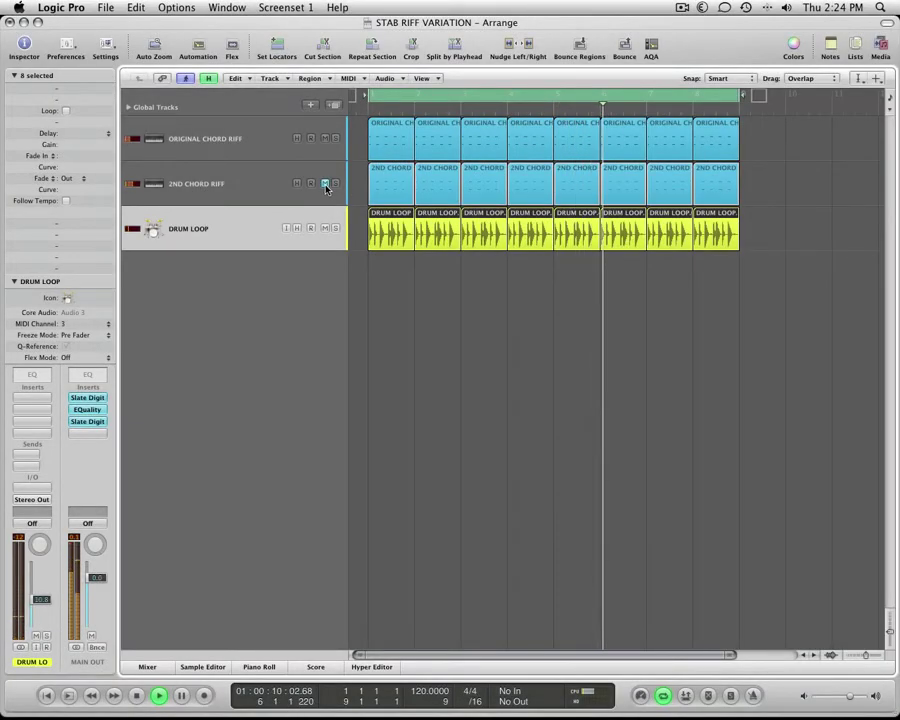
Step: Quantize the original chord riff regions to 16F Swing and set their Q-Strength to 31%
{"action": "left_click", "coordinate": [262, 138]}
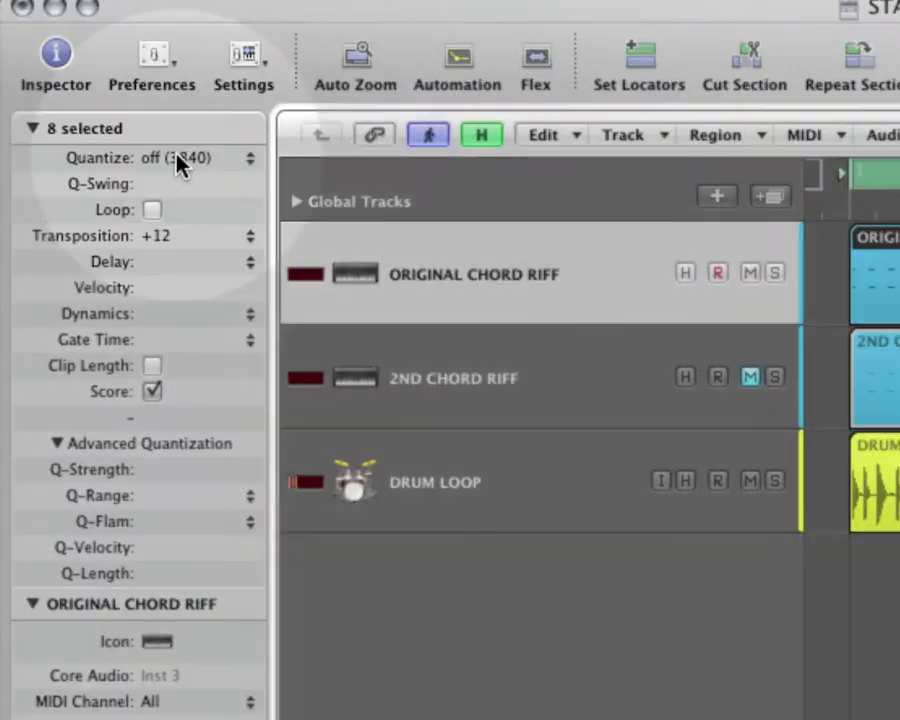
{"action": "left_click", "coordinate": [176, 163]}
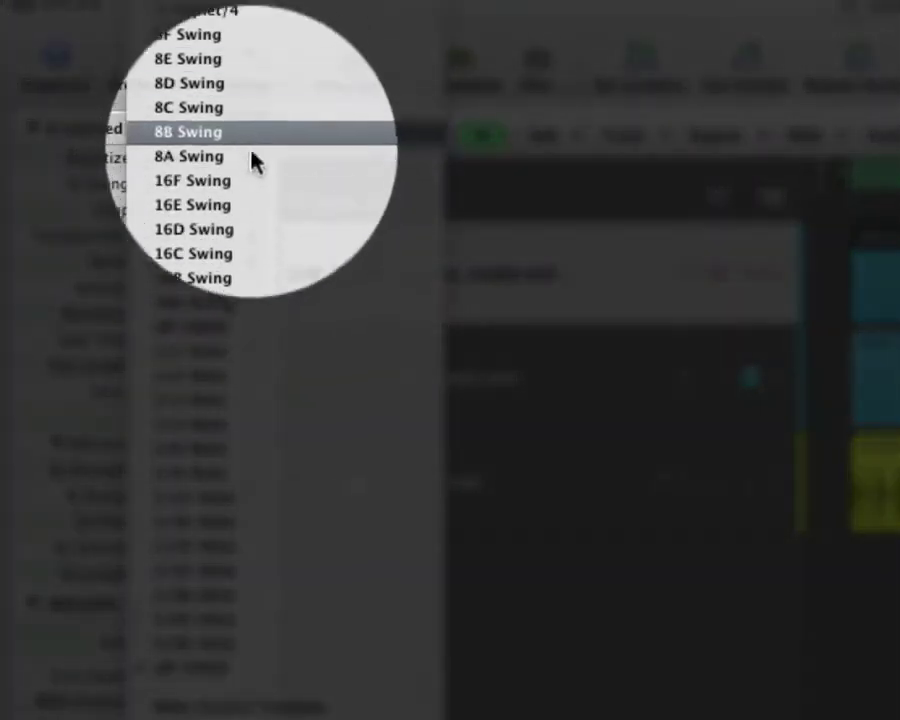
{"action": "left_click", "coordinate": [253, 184]}
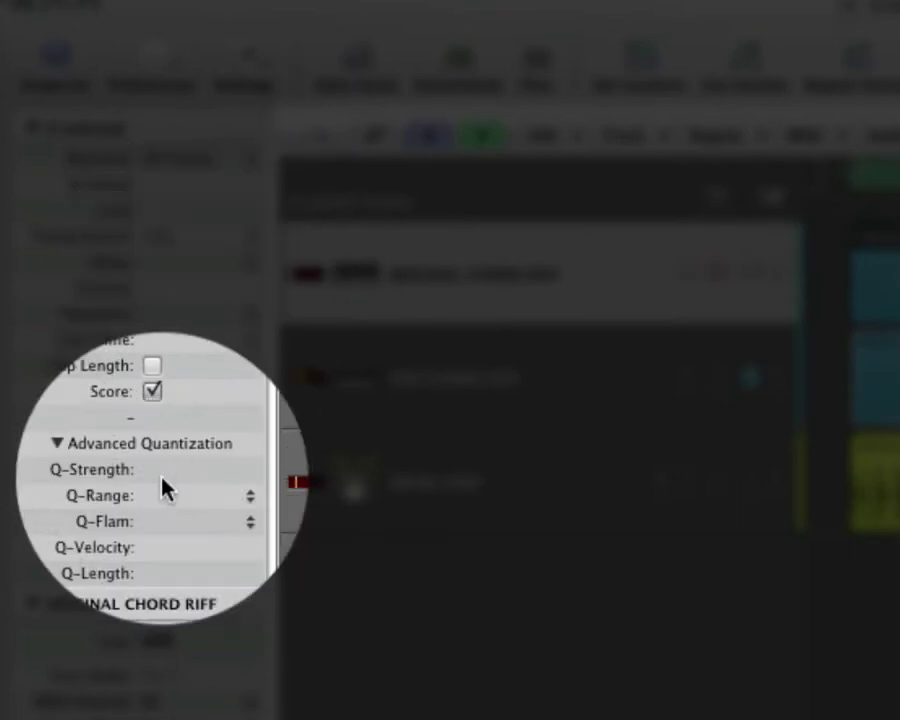
{"action": "left_click_drag", "start_coordinate": [168, 480], "coordinate": [168, 505]}
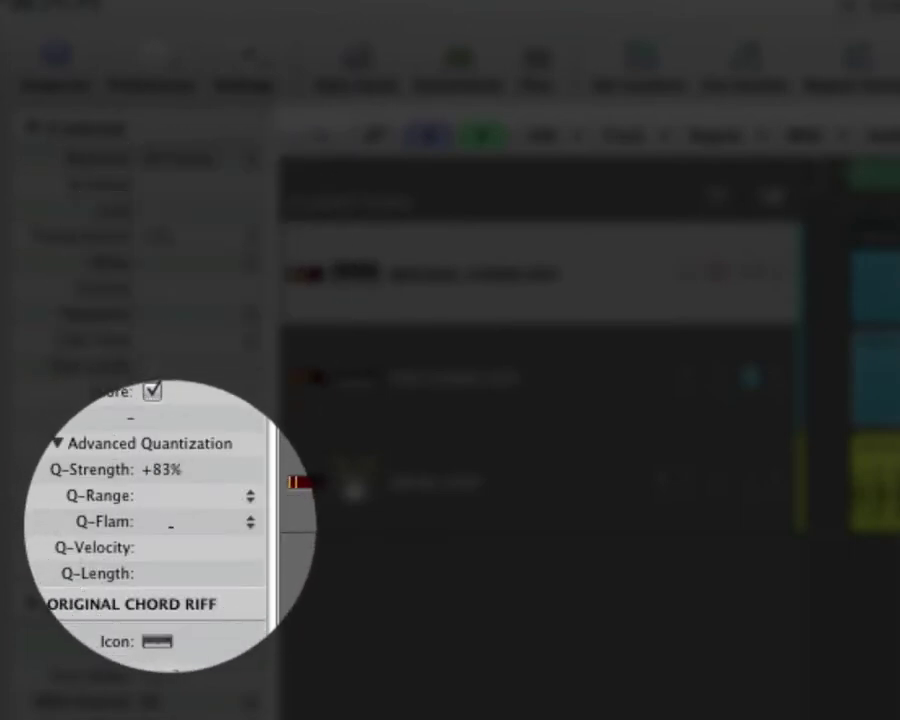
{"action": "left_click_drag", "start_coordinate": [170, 592], "coordinate": [169, 601]}
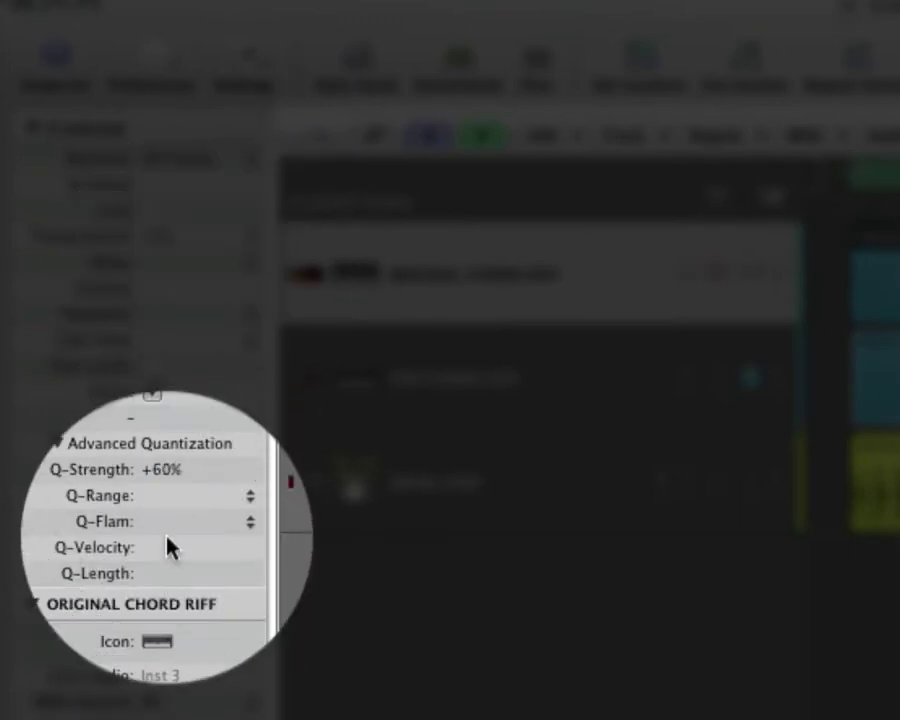
{"action": "mouse_move", "coordinate": [168, 479]}
{"action": "left_mouse_down"}
{"action": "mouse_move", "coordinate": [169, 521]}
{"action": "mouse_move", "coordinate": [169, 490]}
{"action": "left_mouse_up"}
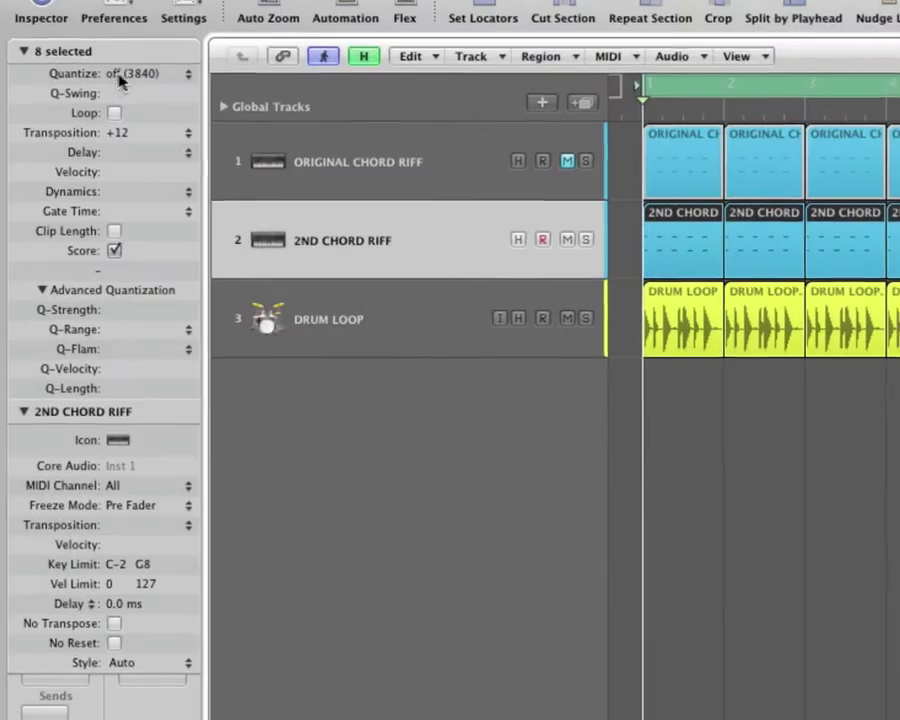
Step: Quantize the 2nd chord riff regions to 16F Swing with a Q-Strength of 19%, and unmute the original chord riff track
{"action": "left_click", "coordinate": [130, 83]}
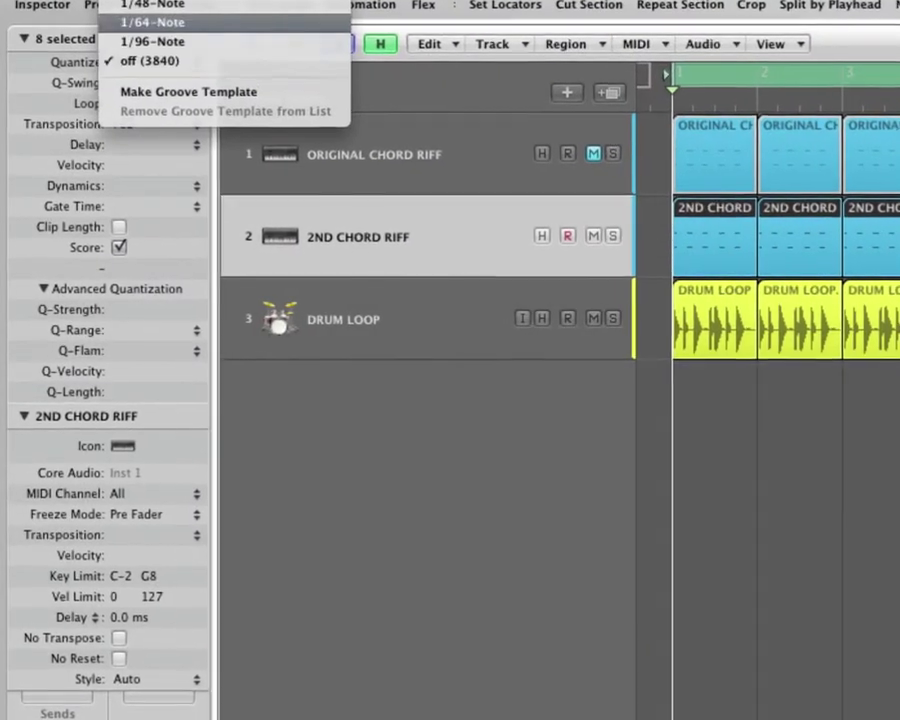
{"action": "mouse_move", "coordinate": [150, 2]}
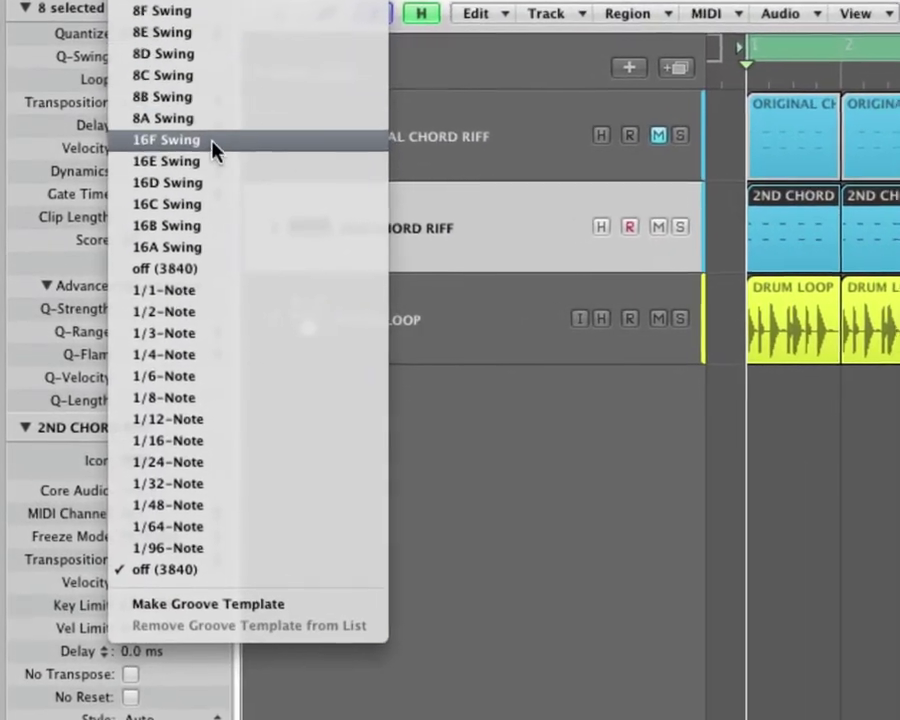
{"action": "left_click", "coordinate": [212, 144]}
{"action": "left_click_drag", "start_coordinate": [160, 313], "coordinate": [178, 374]}
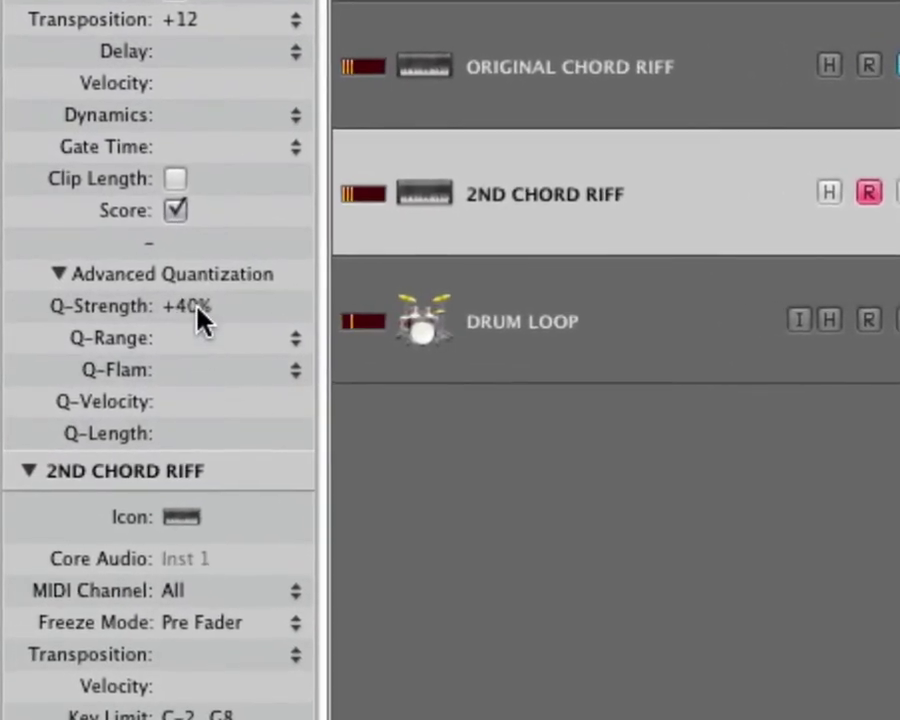
{"action": "left_click_drag", "start_coordinate": [196, 306], "coordinate": [251, 421]}
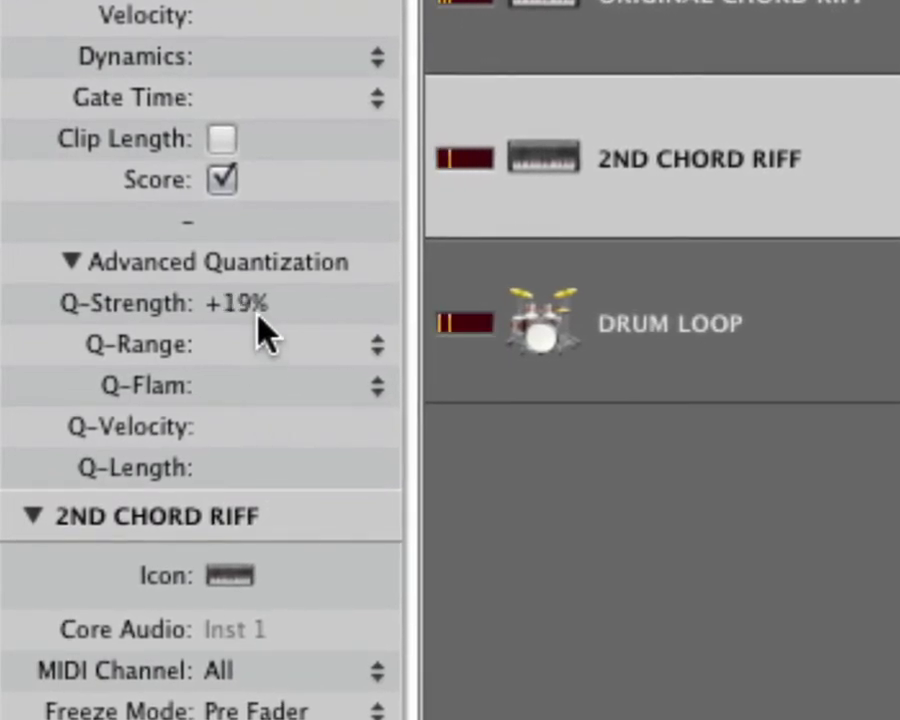
{"action": "left_click", "coordinate": [887, 5]}
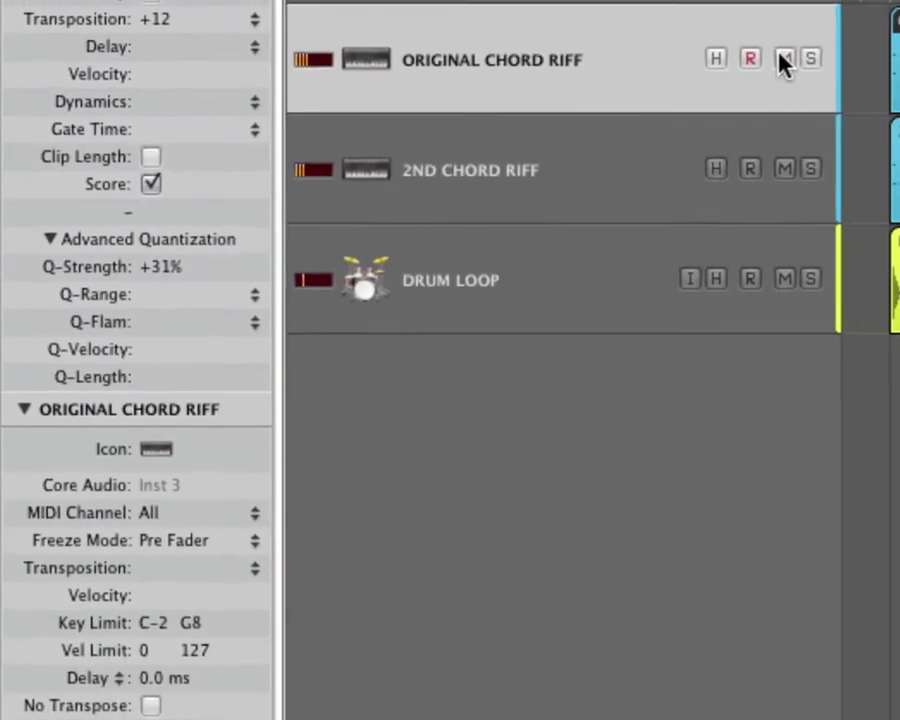
{"action": "left_click", "coordinate": [567, 153]}
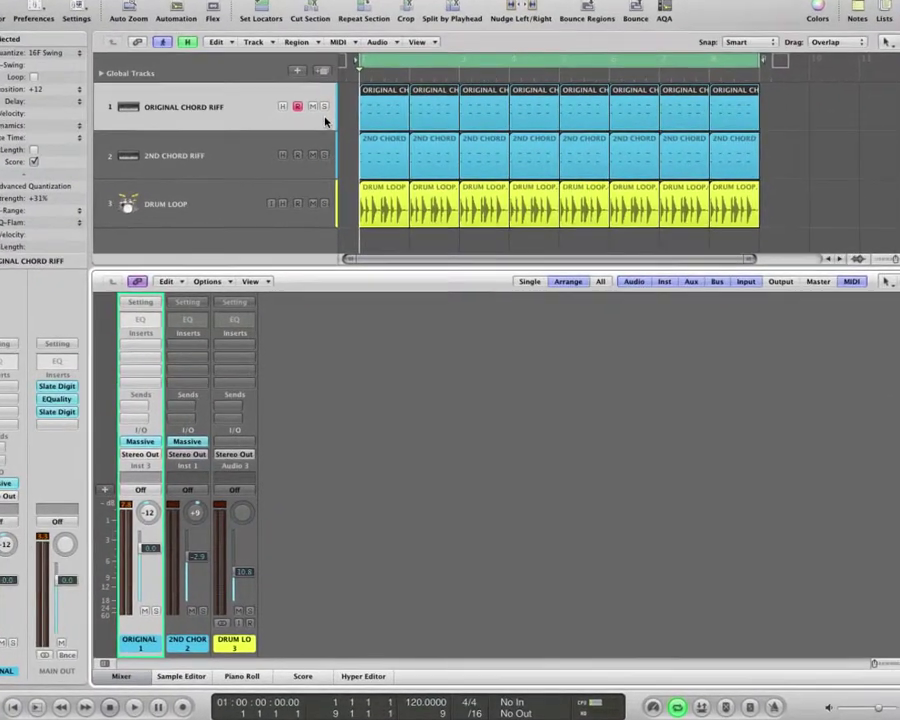
Step: Solo the original chord riff track and insert a stereo AutoFilter on its channel, moving the plug-in window into full view
{"action": "left_click", "coordinate": [328, 118]}
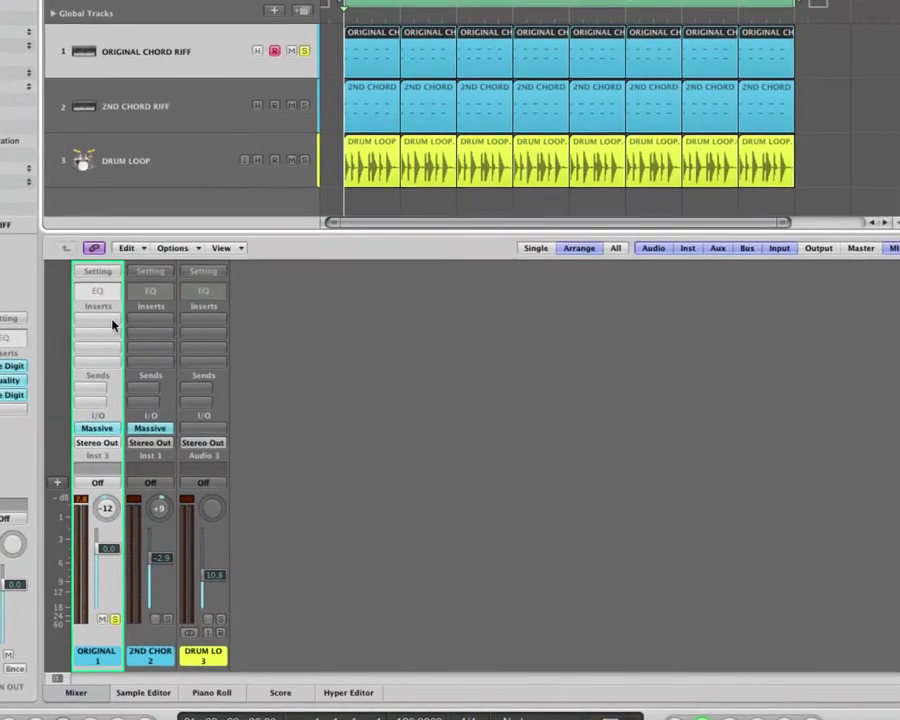
{"action": "left_click", "coordinate": [110, 328]}
{"action": "mouse_move", "coordinate": [105, 396]}
{"action": "mouse_move", "coordinate": [255, 398]}
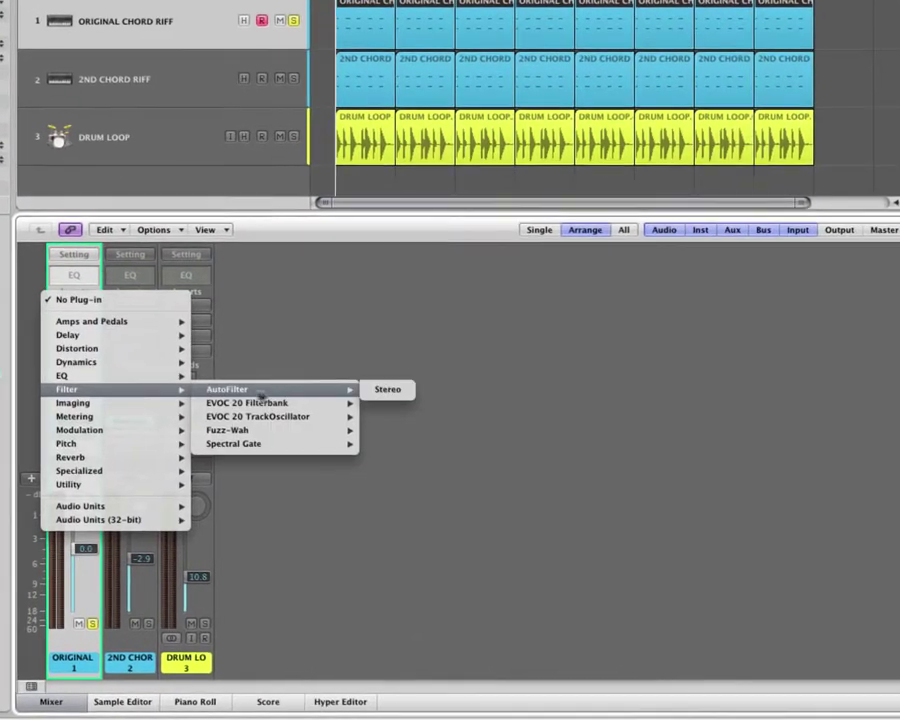
{"action": "left_click", "coordinate": [385, 395]}
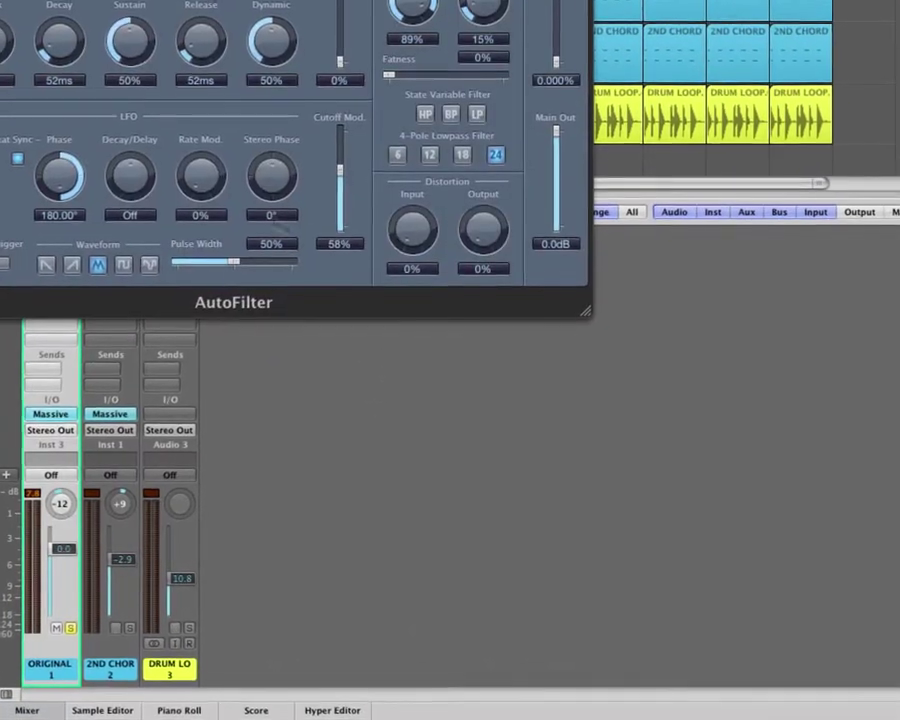
{"action": "left_click_drag", "start_coordinate": [92, 0], "coordinate": [302, 212]}
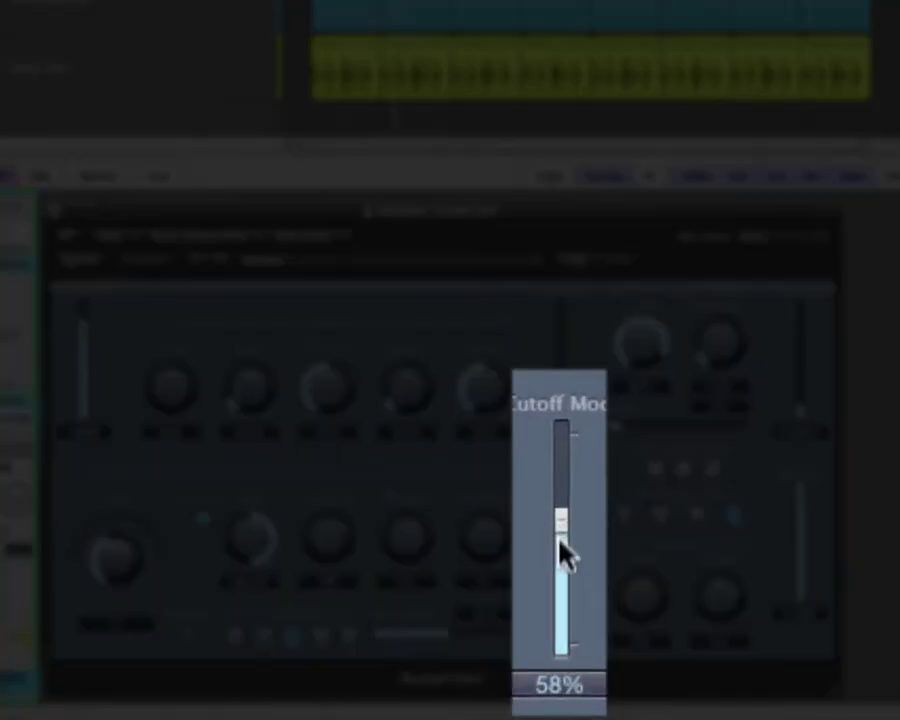
Step: Adjust the AutoFilter LFO's cutoff modulation, turn off its beat sync and set its rate to 0.140 Hz
{"action": "left_click_drag", "start_coordinate": [393, 418], "coordinate": [393, 434]}
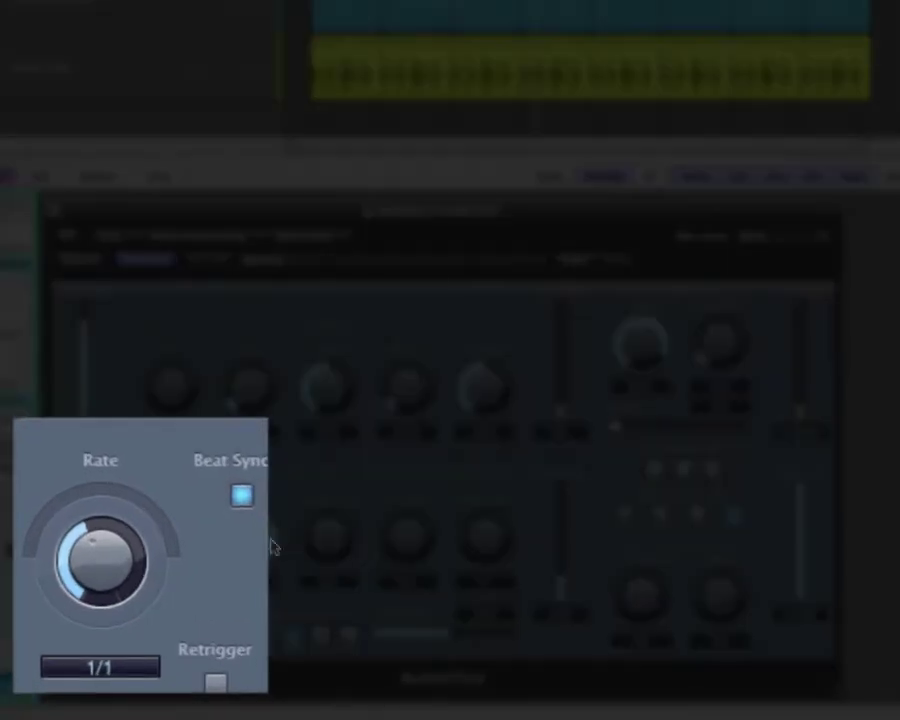
{"action": "left_click", "coordinate": [245, 497]}
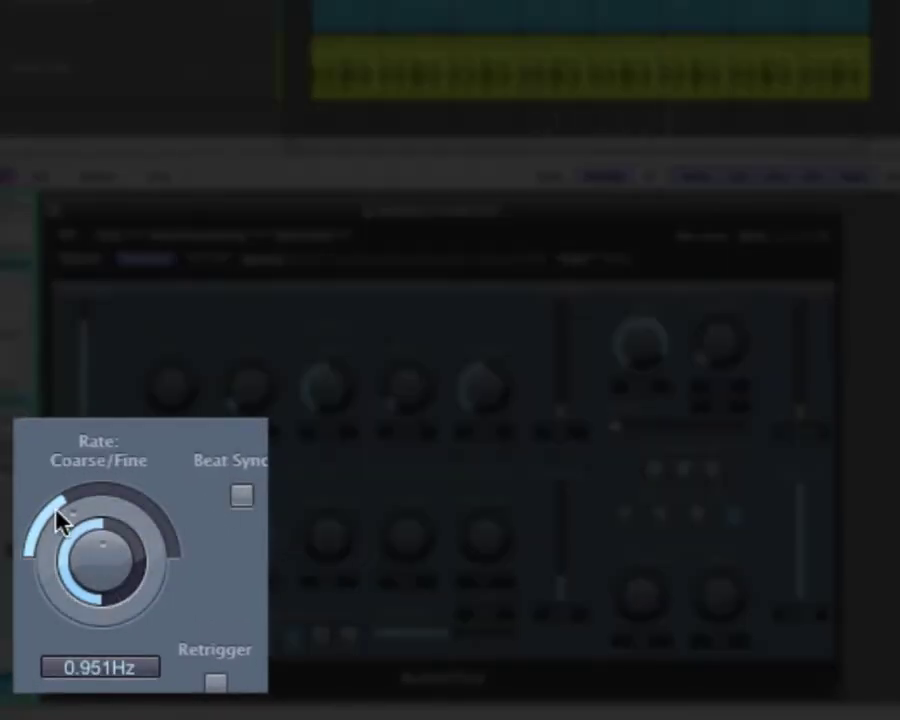
{"action": "left_click_drag", "start_coordinate": [36, 555], "coordinate": [66, 545]}
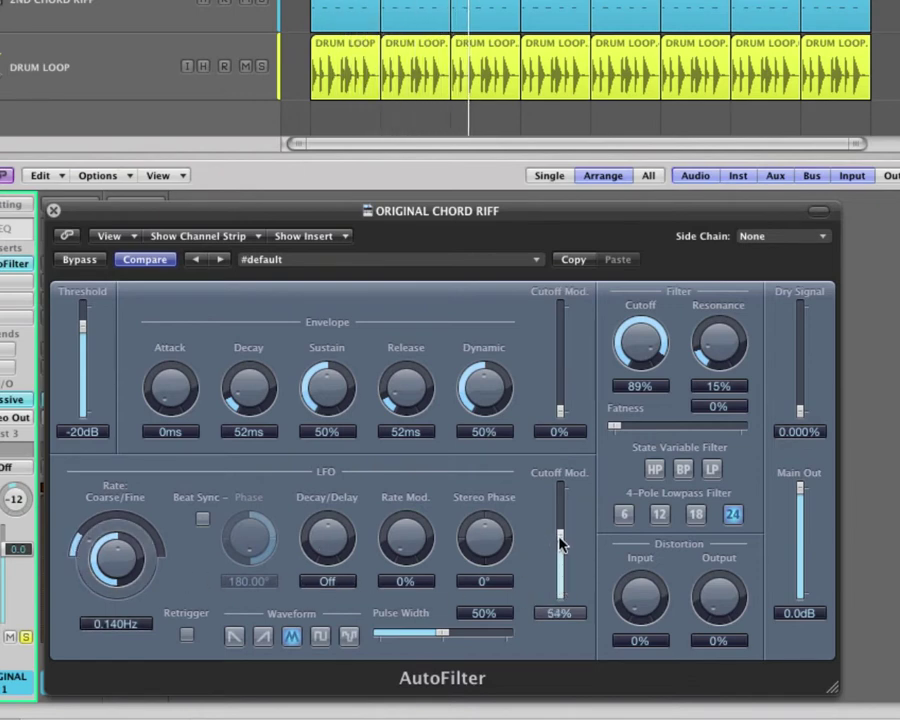
Step: Set the LFO's cutoff modulation to 82% and its rate to 6.607 Hz, and raise the filter's resonance to 24%
{"action": "left_click_drag", "start_coordinate": [562, 522], "coordinate": [560, 512]}
{"action": "left_click_drag", "start_coordinate": [94, 524], "coordinate": [85, 525]}
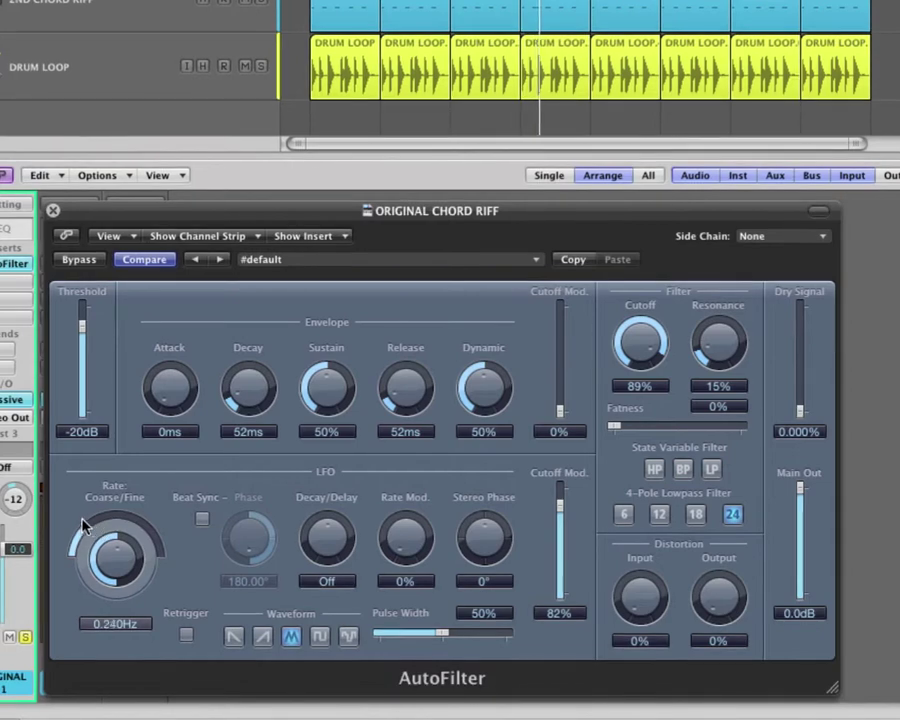
{"action": "left_click_drag", "start_coordinate": [113, 463], "coordinate": [119, 455]}
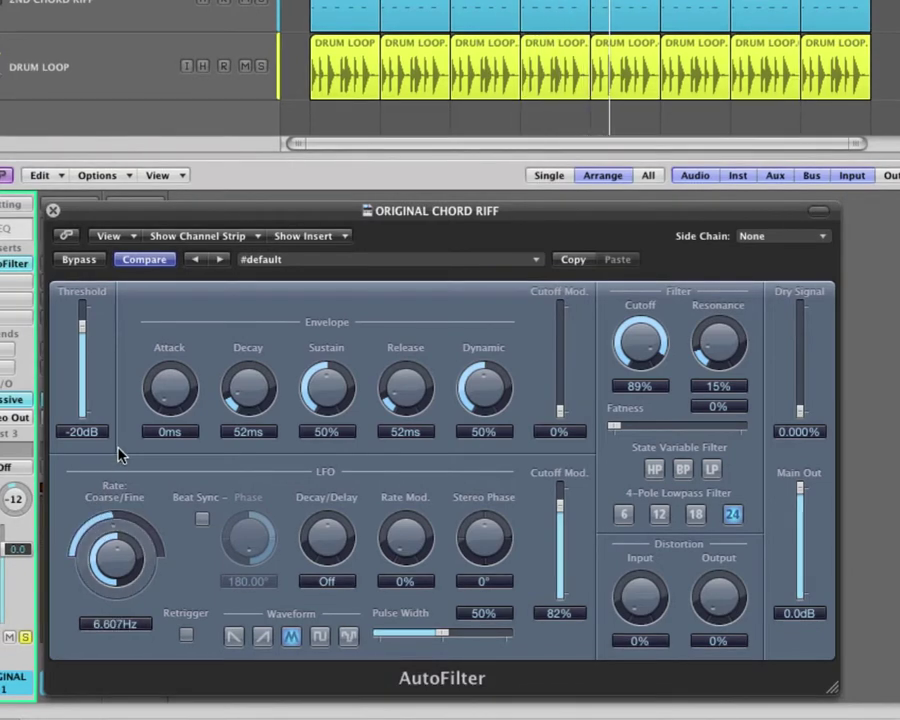
{"action": "left_click_drag", "start_coordinate": [717, 335], "coordinate": [717, 332]}
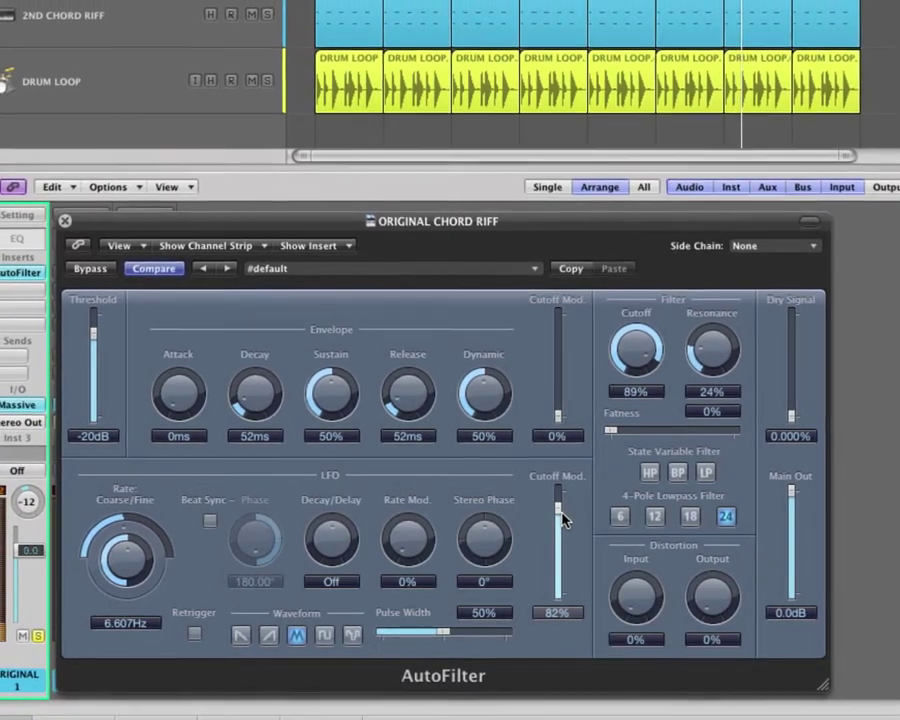
Step: Slow the LFO rate to 0.079 Hz, reduce its cutoff modulation to about 14%, and adjust the filter's cutoff
{"action": "left_click_drag", "start_coordinate": [563, 520], "coordinate": [555, 590]}
{"action": "left_click_drag", "start_coordinate": [157, 565], "coordinate": [126, 590]}
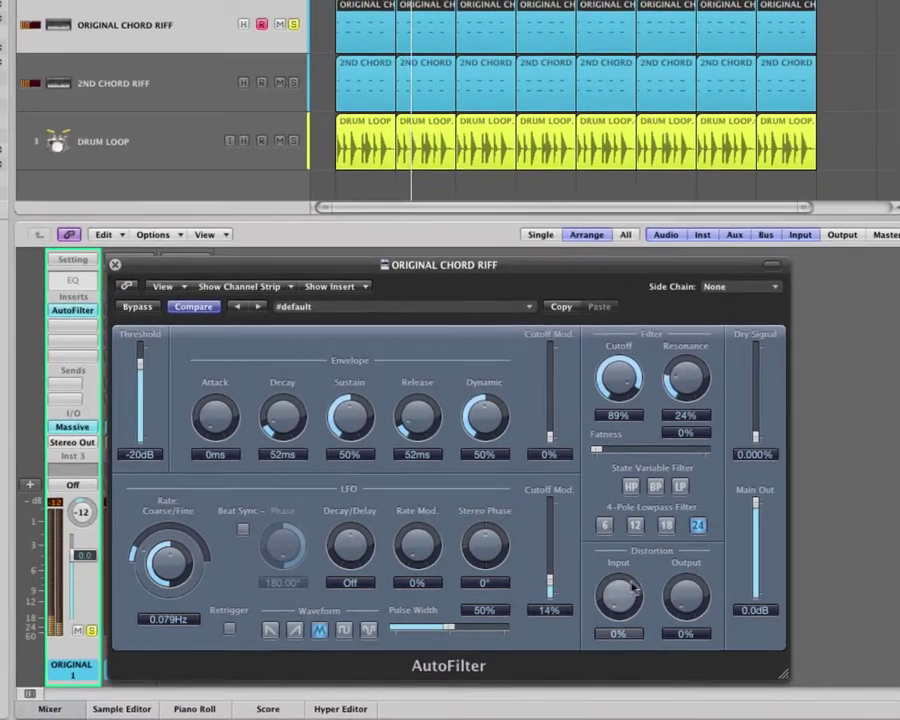
{"action": "left_click_drag", "start_coordinate": [550, 581], "coordinate": [550, 572]}
{"action": "left_click_drag", "start_coordinate": [620, 402], "coordinate": [669, 380]}
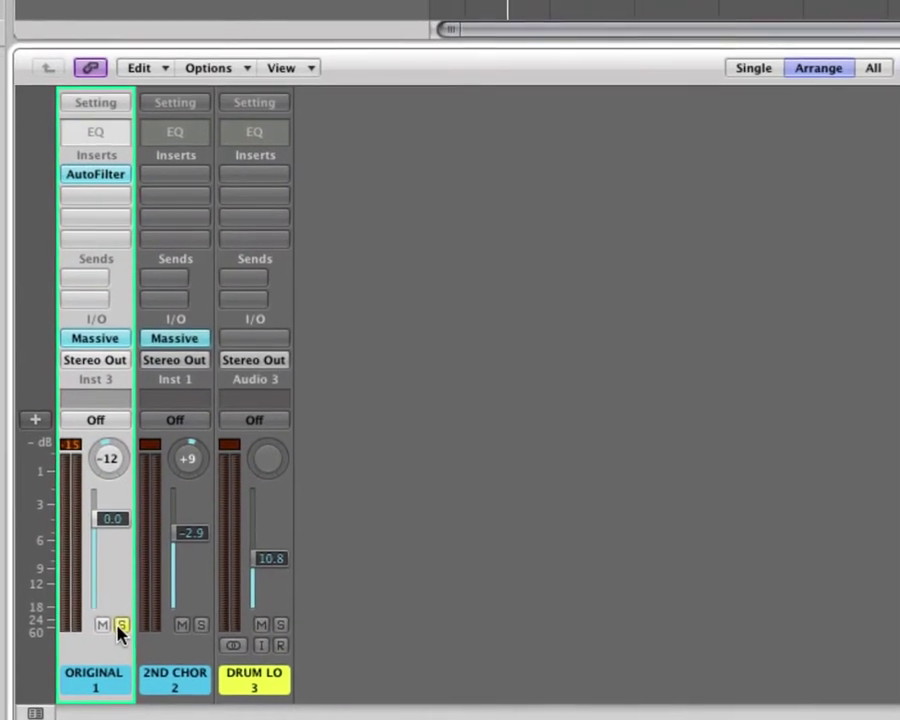
Step: Solo the 2nd chord riff, copy the original riff's AutoFilter onto its channel and open the copied plug-in
{"action": "left_click", "coordinate": [197, 611]}
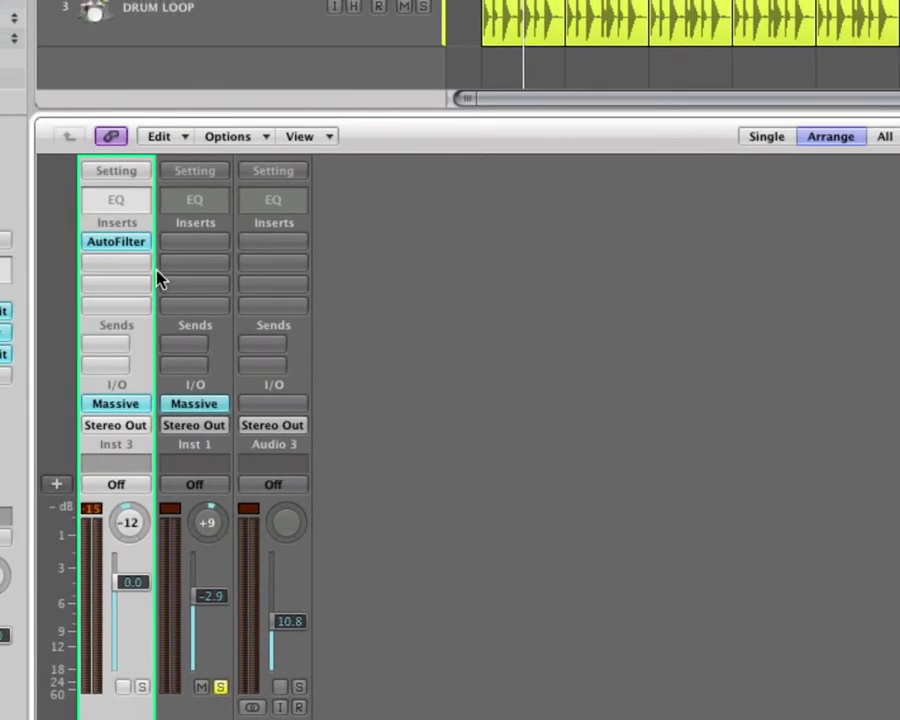
{"action": "left_click_drag", "start_coordinate": [127, 224], "coordinate": [186, 226]}
{"action": "left_click_drag", "start_coordinate": [210, 304], "coordinate": [211, 302]}
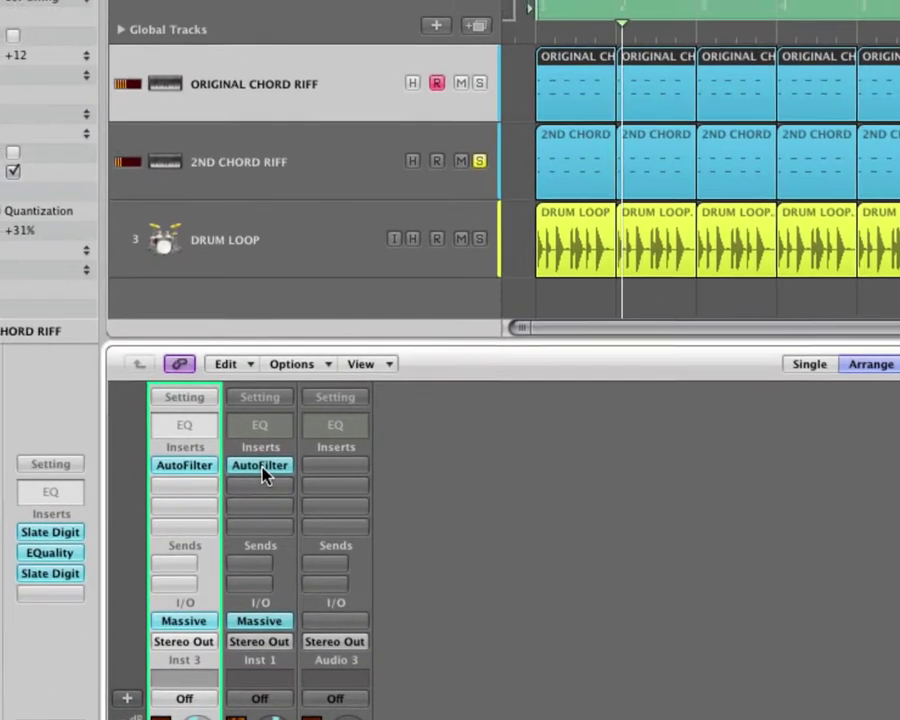
{"action": "left_click", "coordinate": [261, 470]}
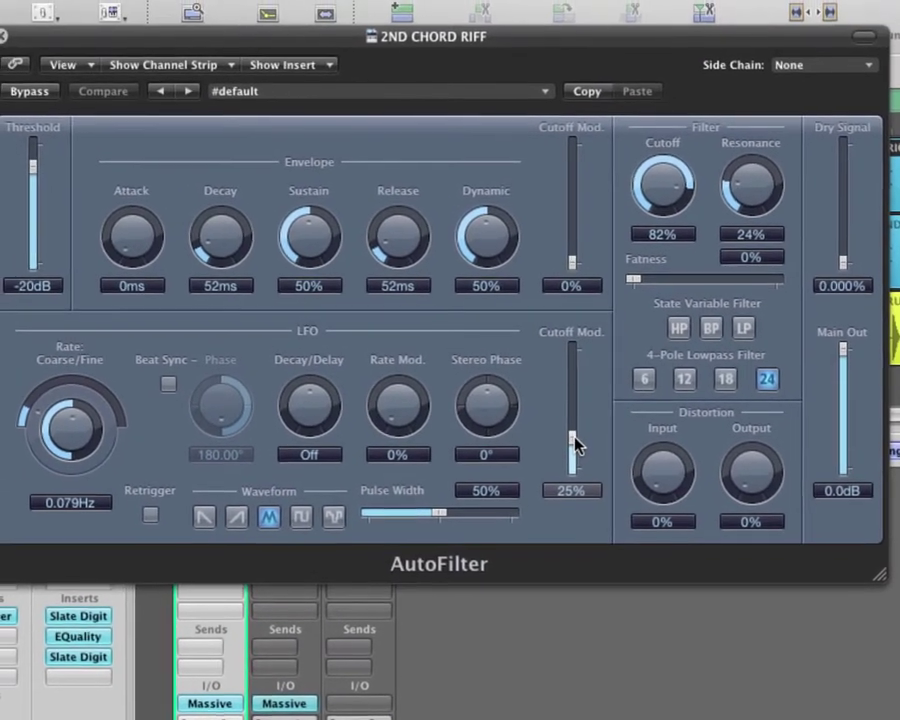
Step: On the 2nd riff's AutoFilter, set the LFO rate to 0.420 Hz, its cutoff modulation to 16% and the filter cutoff to 79%, and adjust the resonance
{"action": "left_click_drag", "start_coordinate": [572, 428], "coordinate": [572, 414]}
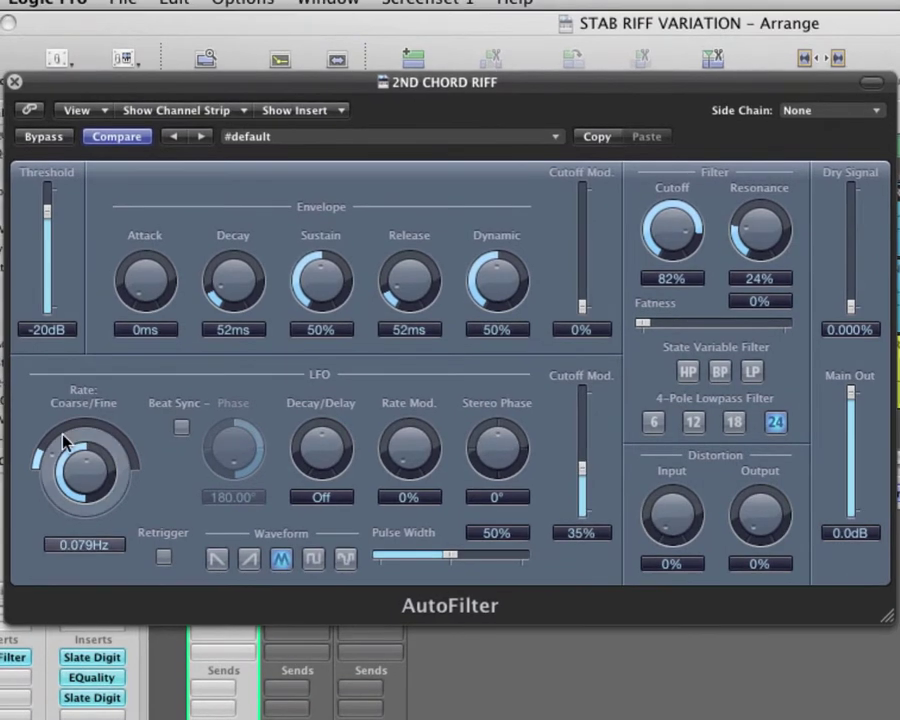
{"action": "left_click_drag", "start_coordinate": [66, 440], "coordinate": [50, 440]}
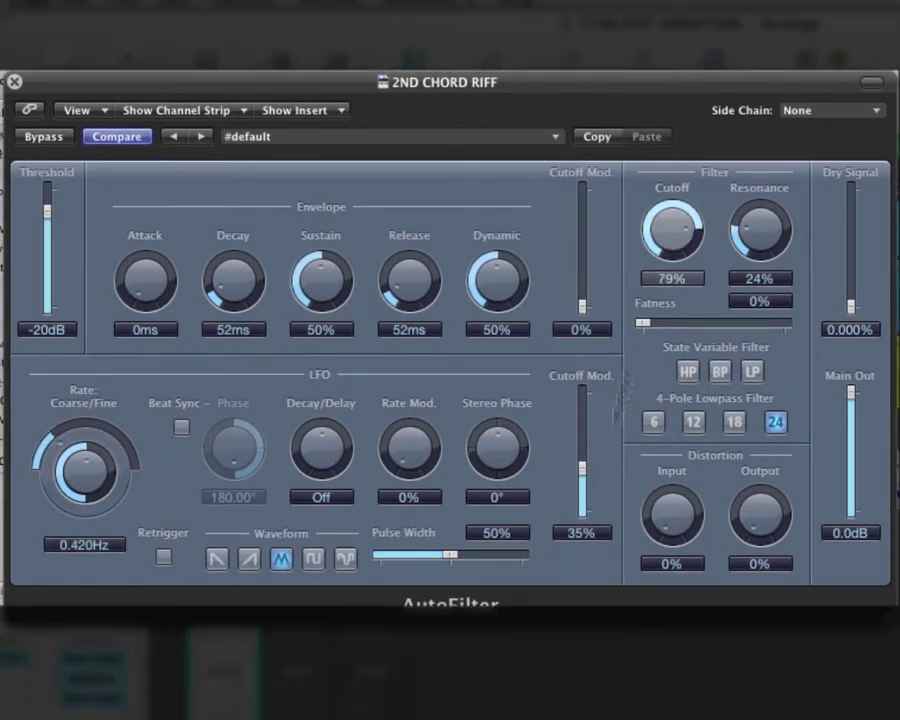
{"action": "left_click_drag", "start_coordinate": [587, 500], "coordinate": [588, 510]}
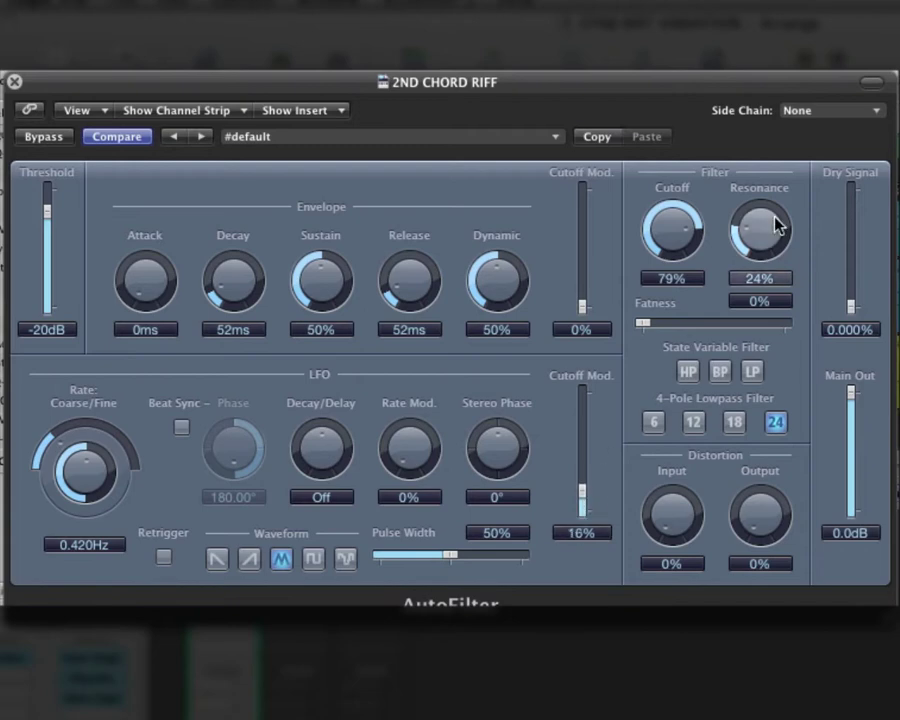
{"action": "left_click_drag", "start_coordinate": [757, 240], "coordinate": [753, 245]}
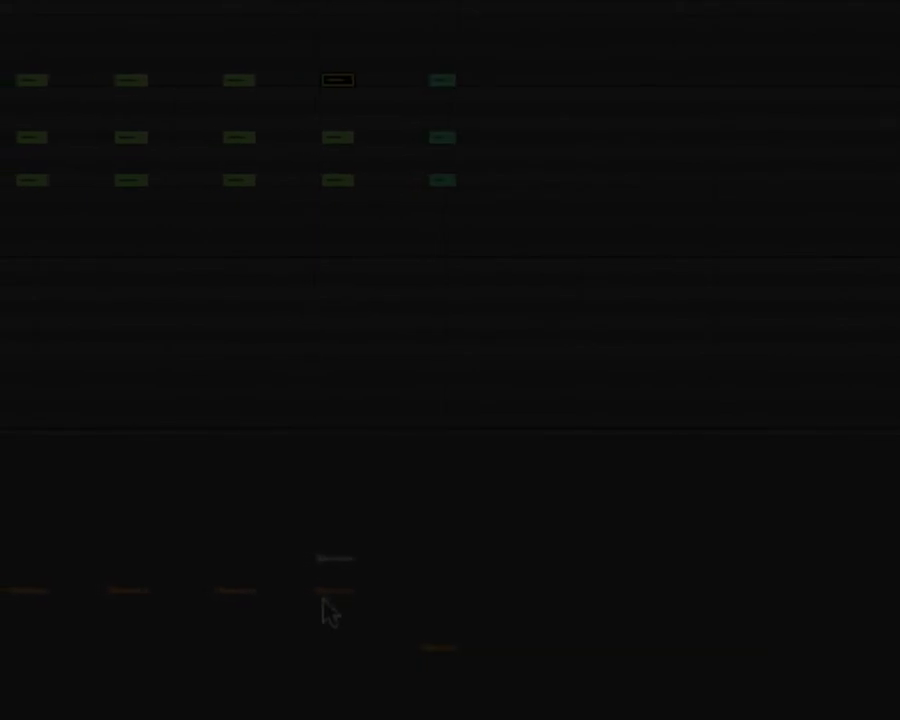
Step: Vary the velocities of individual notes in the chord riff so the repeated stabs differ in strength
{"action": "left_click_drag", "start_coordinate": [323, 598], "coordinate": [323, 628]}
{"action": "left_click_drag", "start_coordinate": [272, 568], "coordinate": [276, 556]}
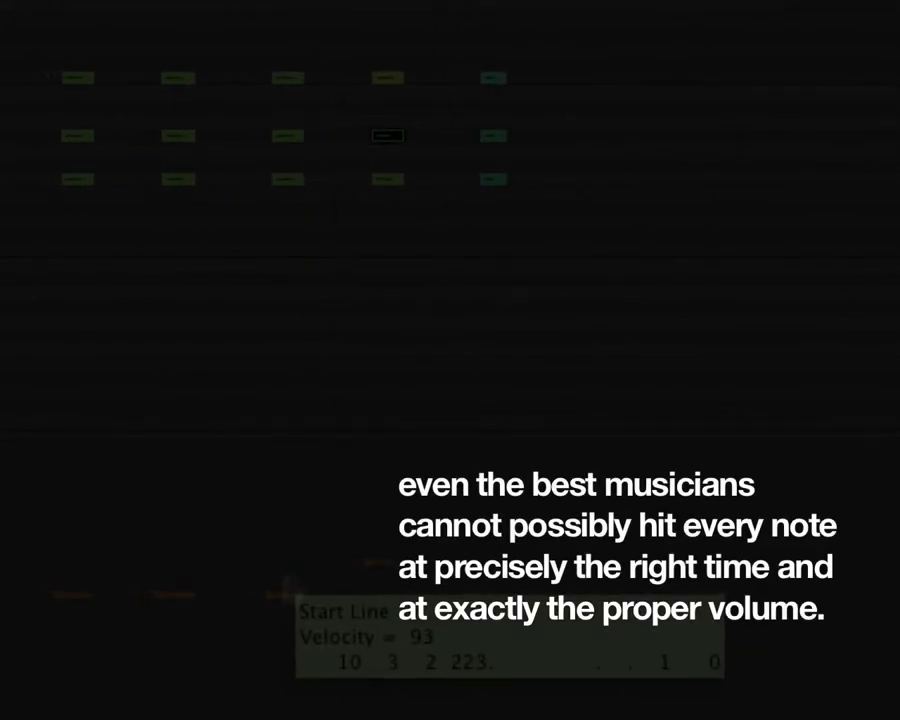
{"action": "left_click", "coordinate": [275, 580]}
{"action": "left_click_drag", "start_coordinate": [302, 621], "coordinate": [302, 649]}
{"action": "left_click", "coordinate": [248, 572]}
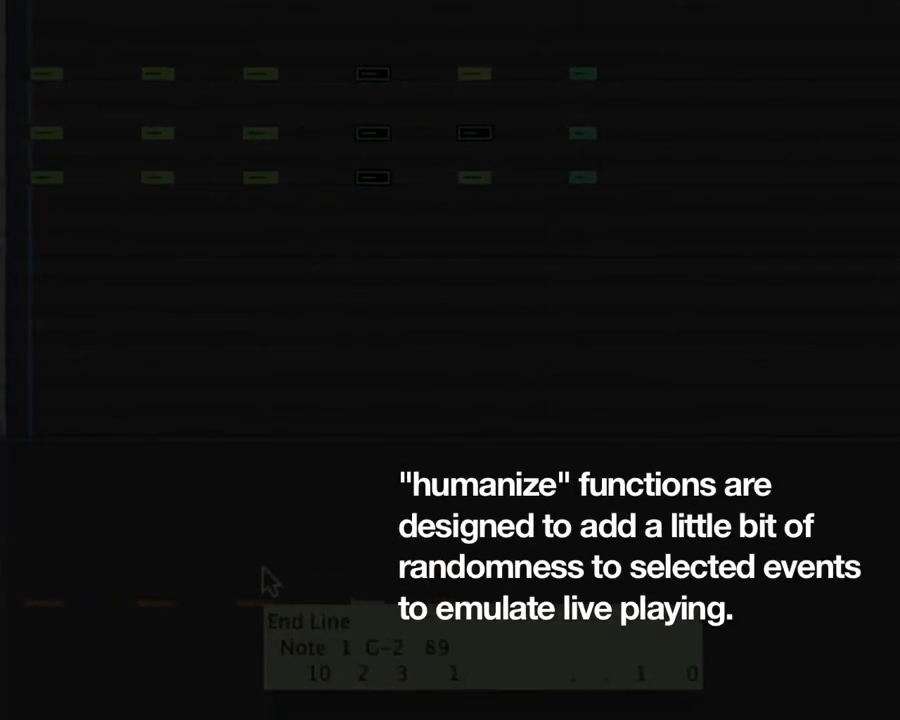
{"action": "left_click", "coordinate": [246, 569]}
{"action": "left_click_drag", "start_coordinate": [172, 606], "coordinate": [188, 667]}
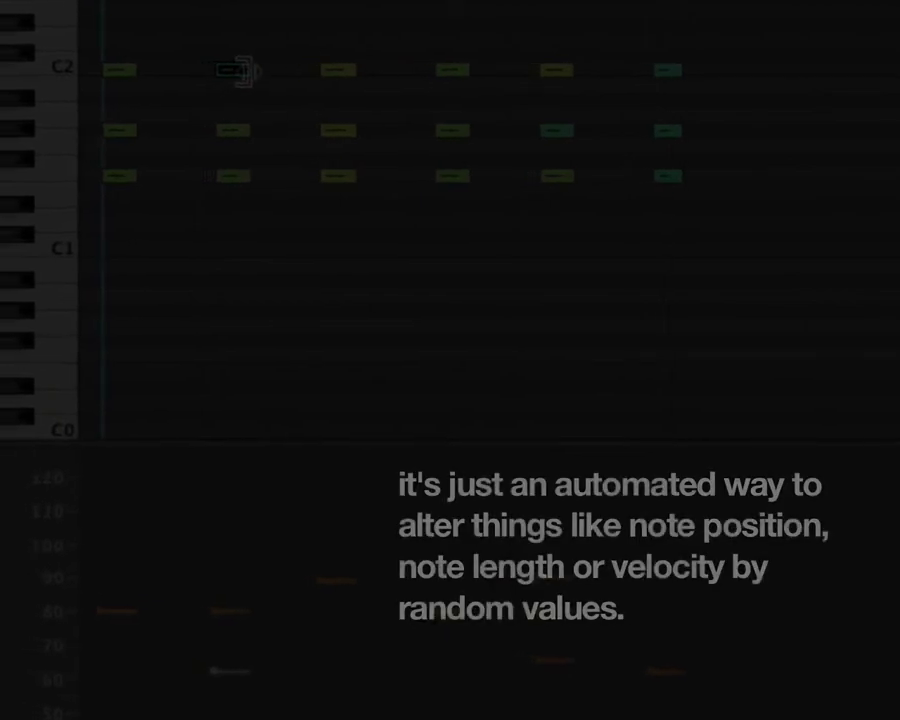
Step: Lengthen a few individual notes in the second, third and fourth chords by differing amounts
{"action": "left_click_drag", "start_coordinate": [240, 71], "coordinate": [283, 70]}
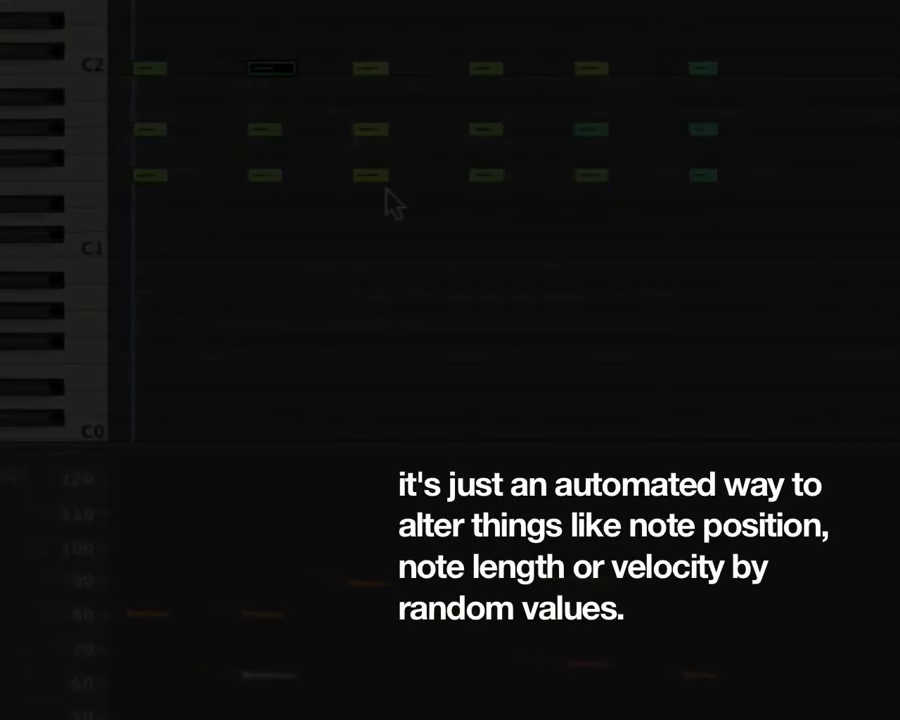
{"action": "left_click_drag", "start_coordinate": [390, 177], "coordinate": [398, 177]}
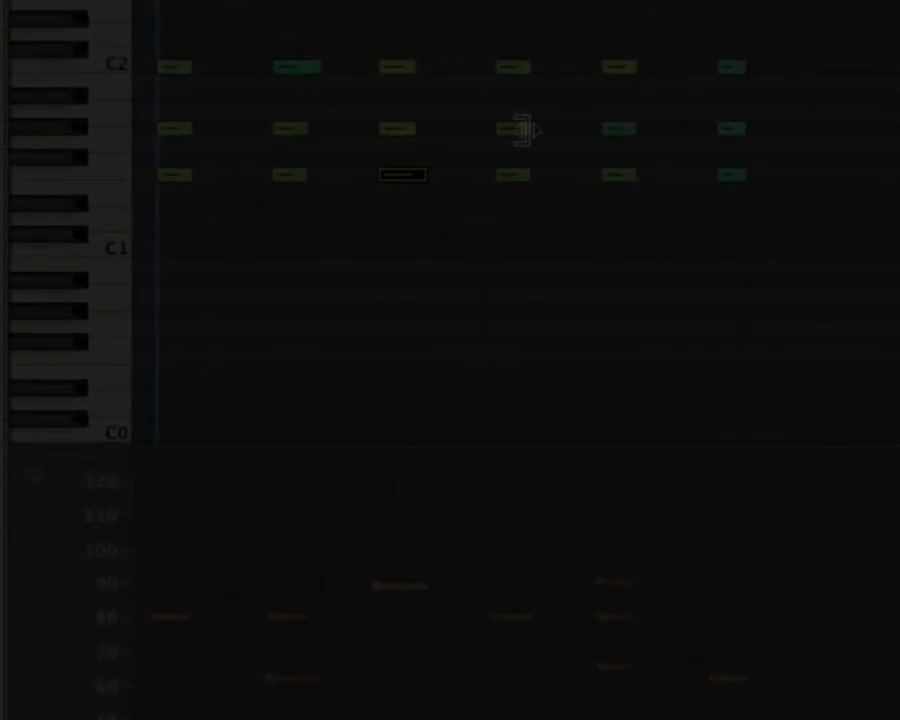
{"action": "left_click_drag", "start_coordinate": [508, 128], "coordinate": [510, 128]}
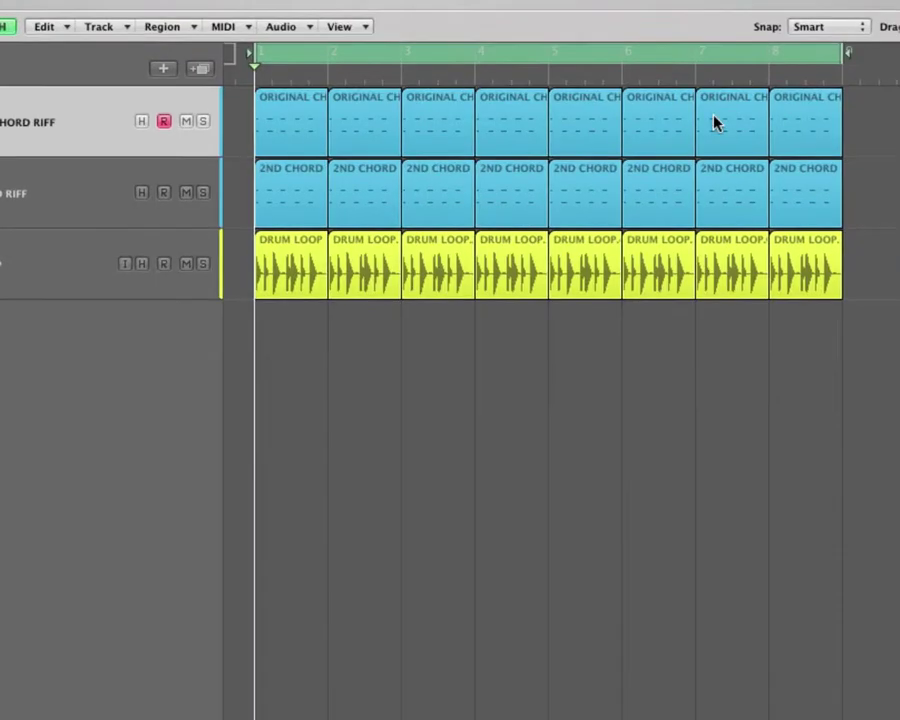
Step: Select all regions on both chord riff tracks and open the Humanize transform for them
{"action": "left_click_drag", "start_coordinate": [895, 98], "coordinate": [283, 148]}
{"action": "left_click", "coordinate": [195, 2]}
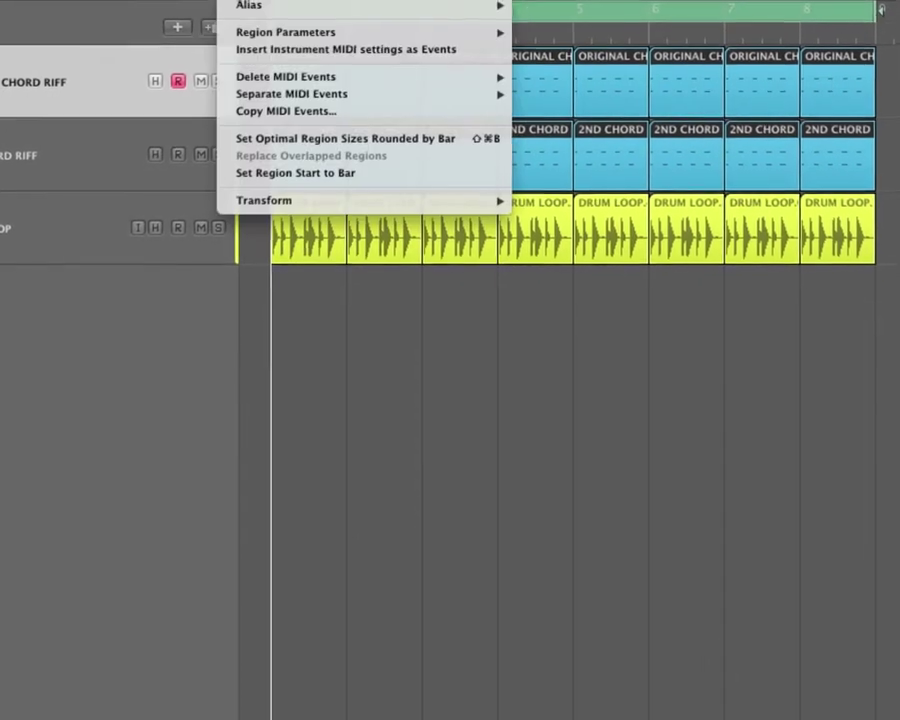
{"action": "mouse_move", "coordinate": [302, 202]}
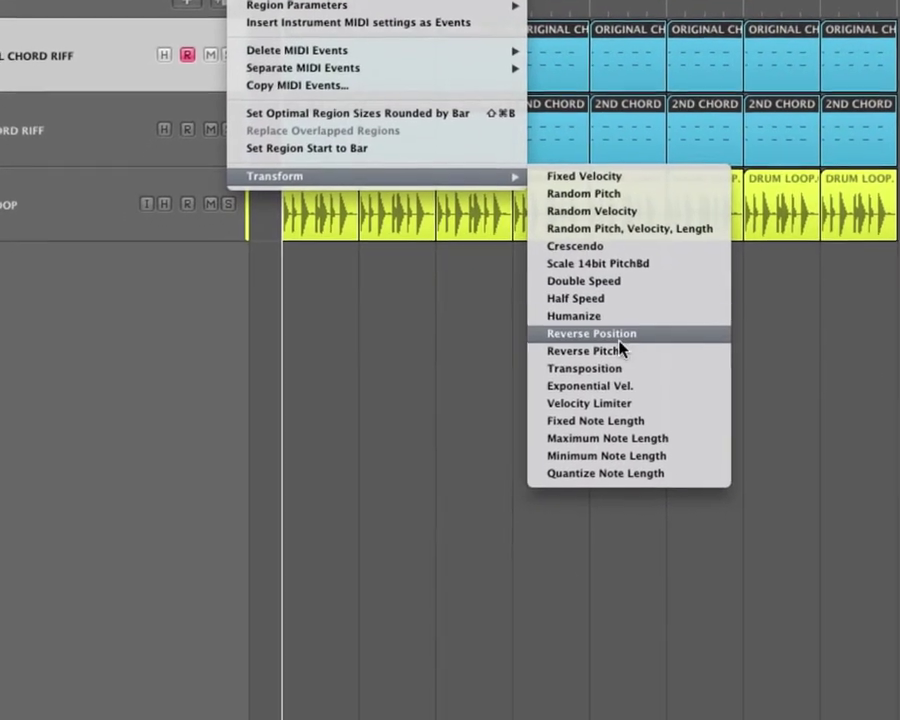
{"action": "left_click", "coordinate": [600, 321]}
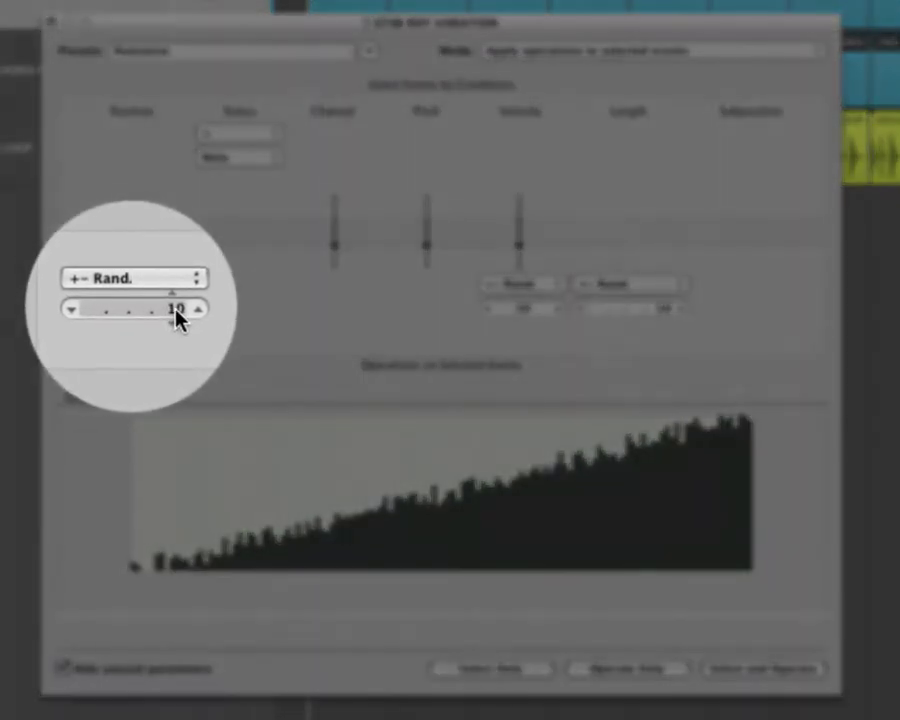
Step: Adjust the Humanize random ranges for note position and length, and set the velocity range to 17
{"action": "left_click_drag", "start_coordinate": [175, 310], "coordinate": [175, 318]}
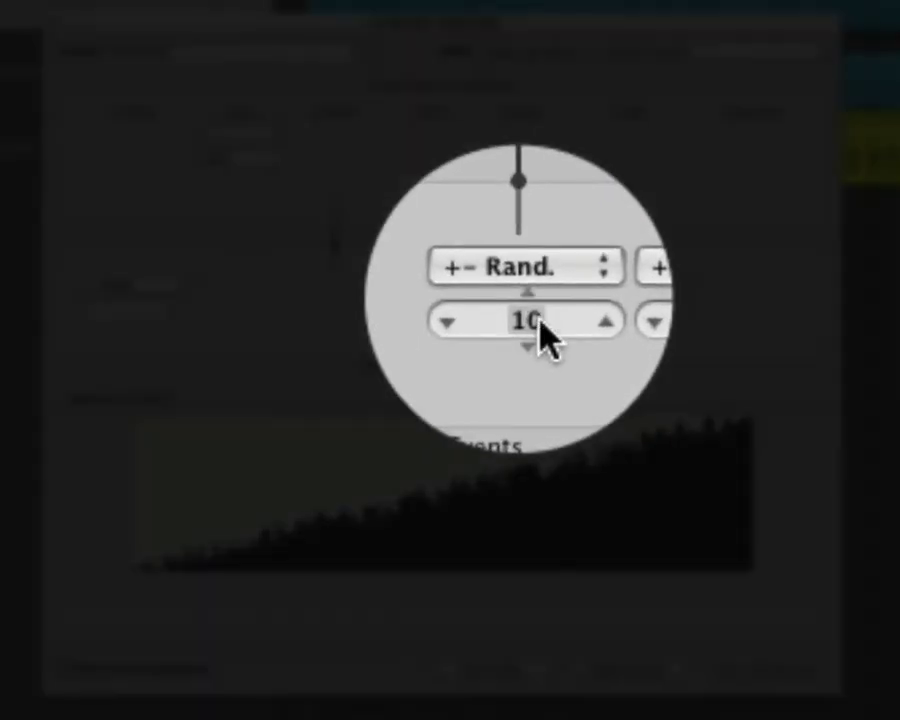
{"action": "left_click_drag", "start_coordinate": [541, 340], "coordinate": [541, 318]}
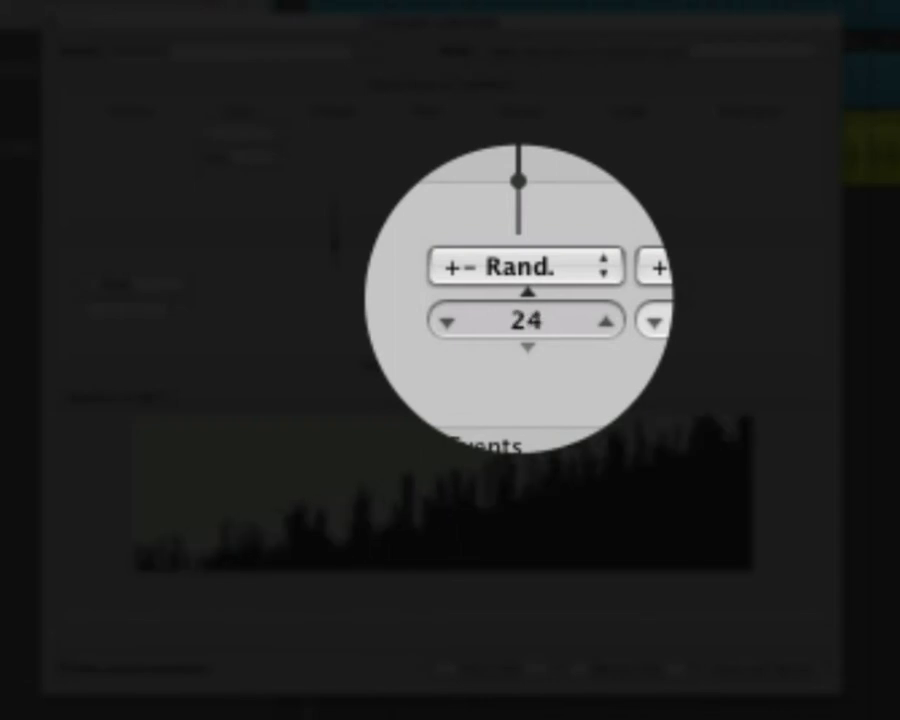
{"action": "left_click_drag", "start_coordinate": [527, 320], "coordinate": [527, 369]}
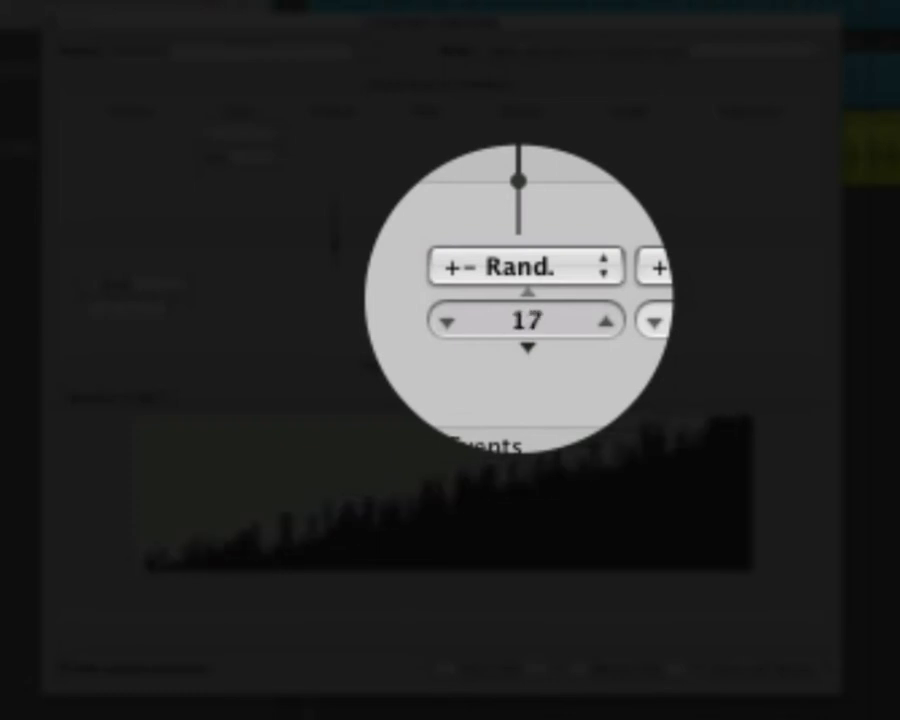
{"action": "left_click", "coordinate": [540, 322]}
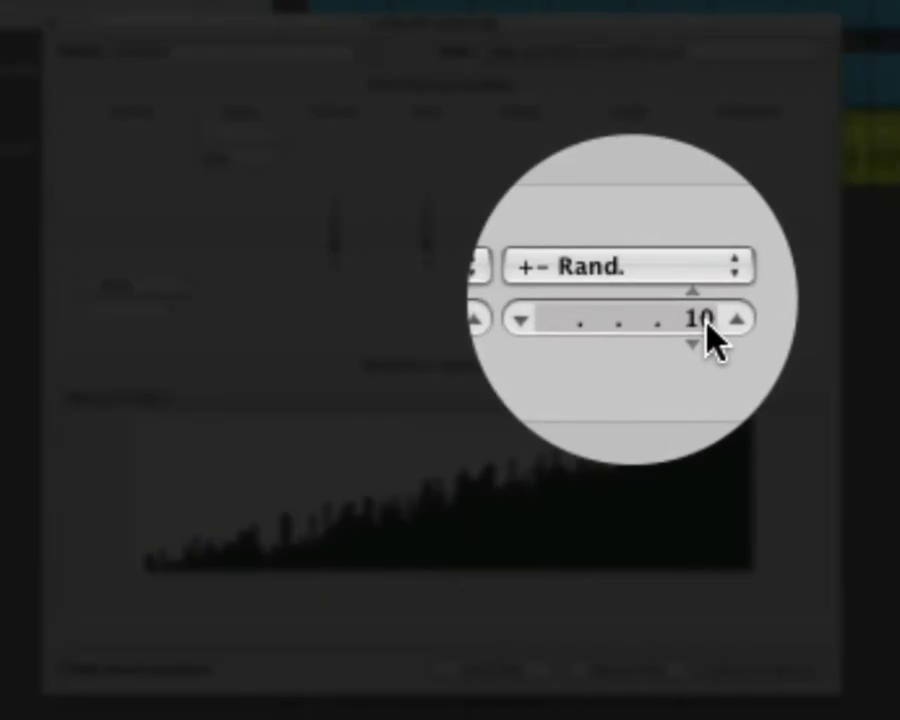
{"action": "left_click_drag", "start_coordinate": [688, 333], "coordinate": [688, 312]}
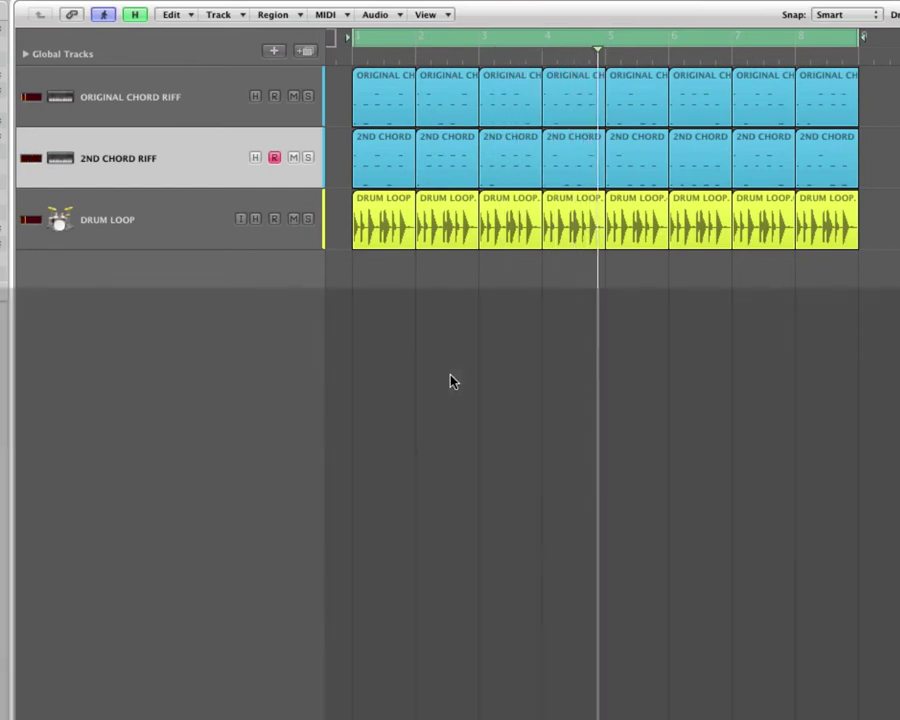
Step: Mute the drum loop and route the outputs of both chord riff channels to Bus 1
{"action": "left_click", "coordinate": [295, 218]}
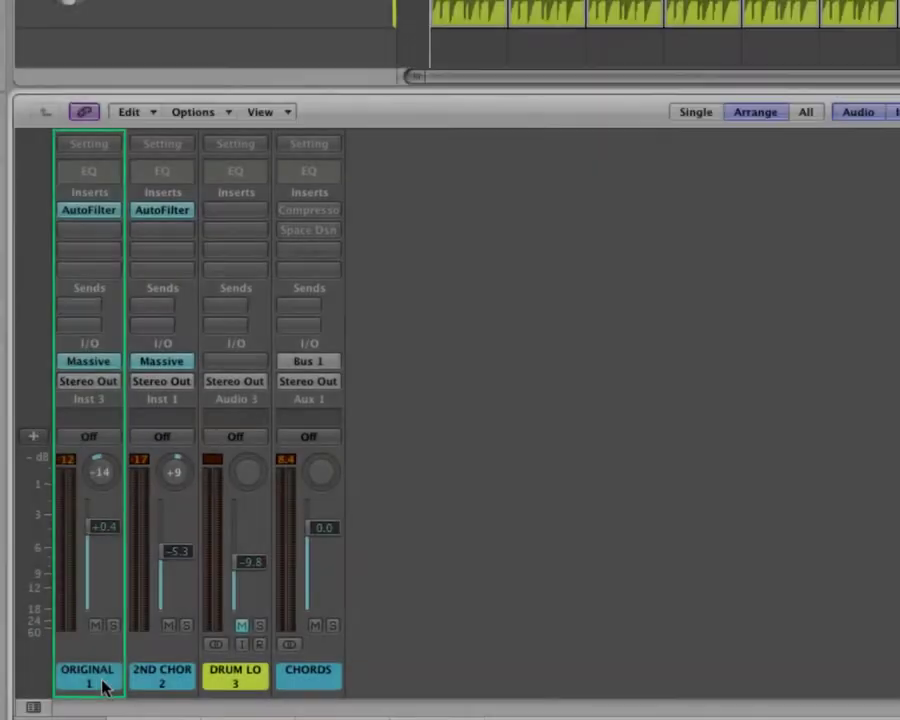
{"action": "left_click", "coordinate": [156, 678], "text": "shift"}
{"action": "left_click", "coordinate": [95, 382]}
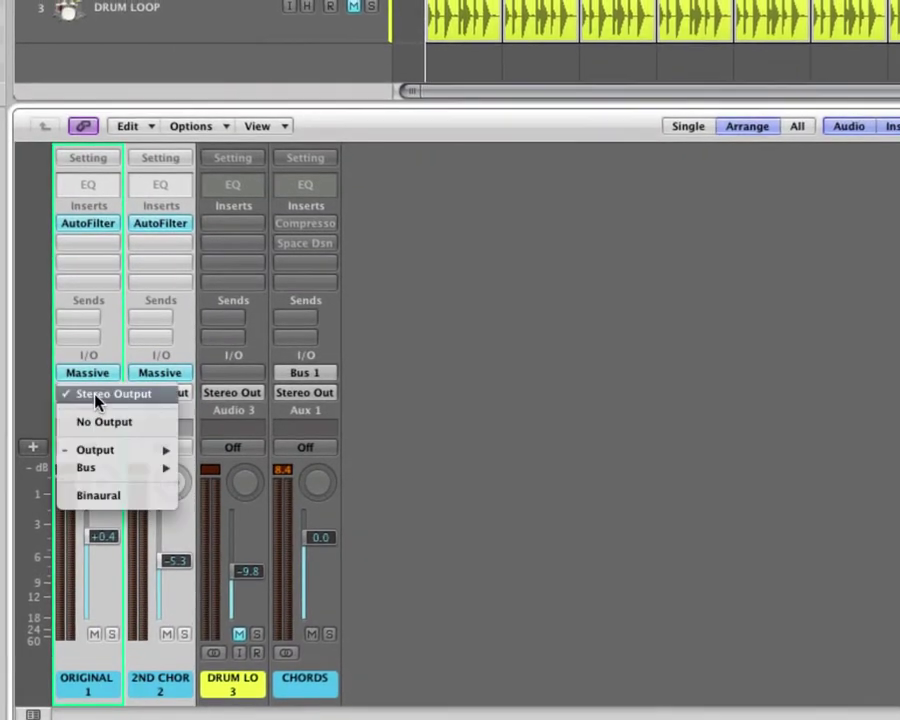
{"action": "mouse_move", "coordinate": [95, 468]}
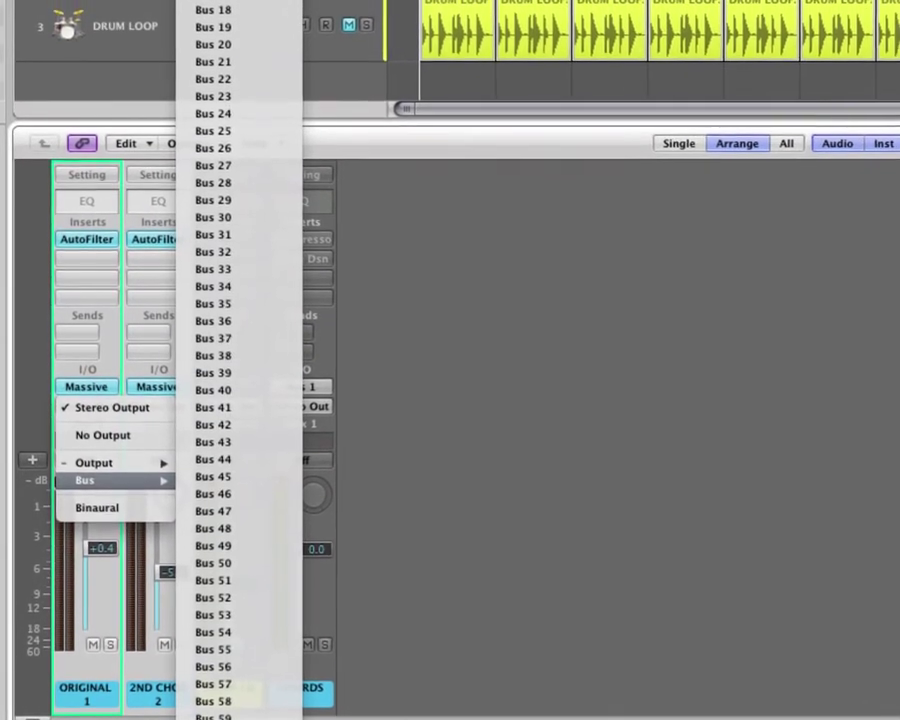
{"action": "left_click", "coordinate": [213, 1]}
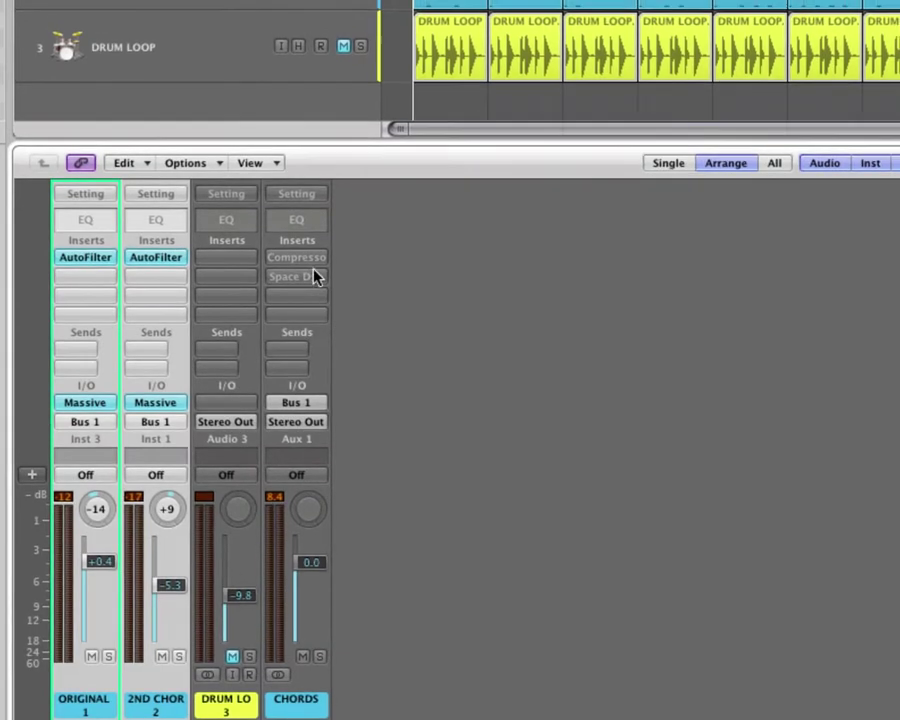
Step: Enable and open the Compressor on the CHORDS channel, setting its threshold to -27 dB and its ratio to 4.6:1
{"action": "left_click", "coordinate": [303, 275], "text": "alt"}
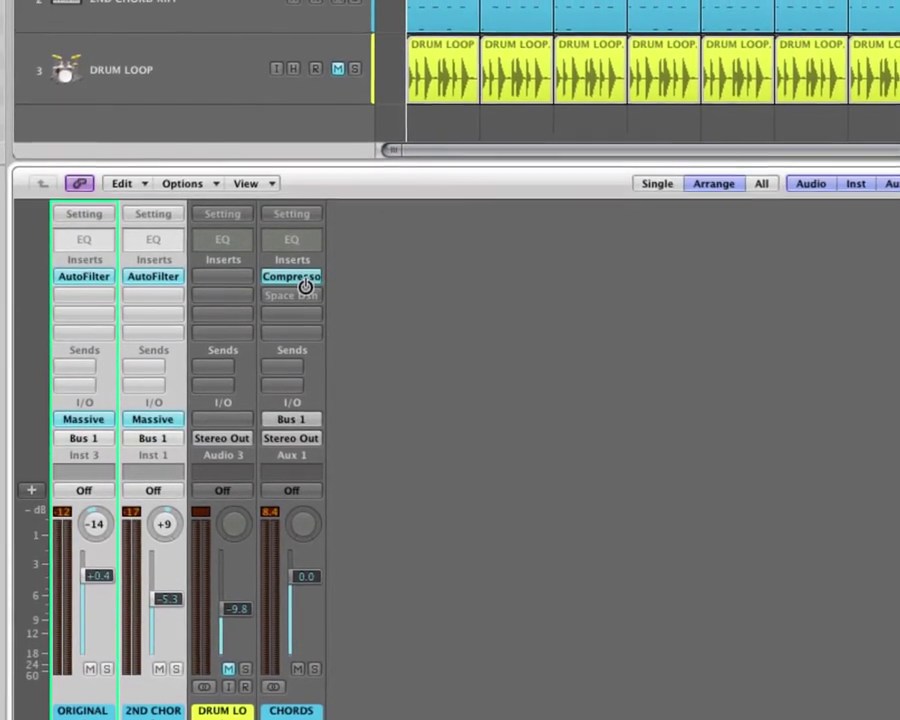
{"action": "double_click", "coordinate": [303, 274]}
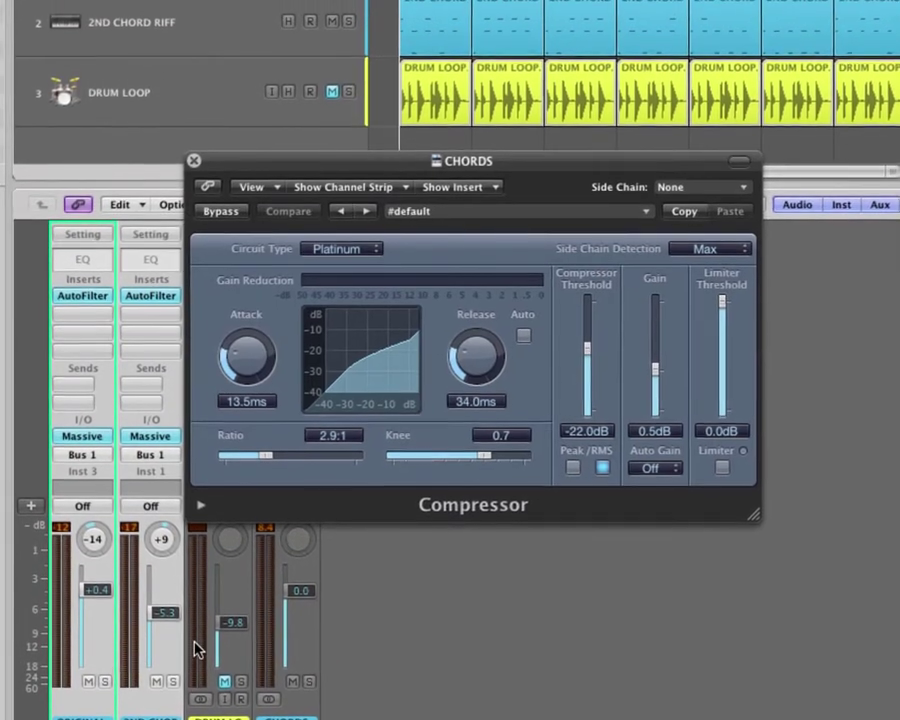
{"action": "left_click_drag", "start_coordinate": [587, 370], "coordinate": [570, 402]}
{"action": "left_click_drag", "start_coordinate": [250, 501], "coordinate": [267, 508]}
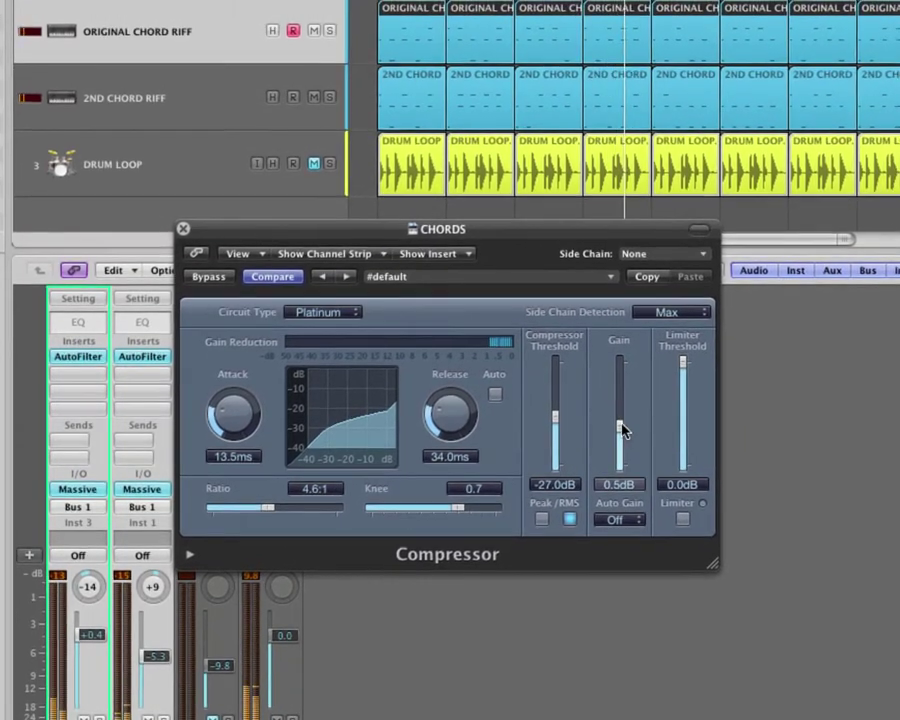
Step: Raise the CHORDS compressor's gain to 1.5 dB, compare the sound with the compressor bypassed, and close the plug-in
{"action": "left_click_drag", "start_coordinate": [621, 428], "coordinate": [662, 445]}
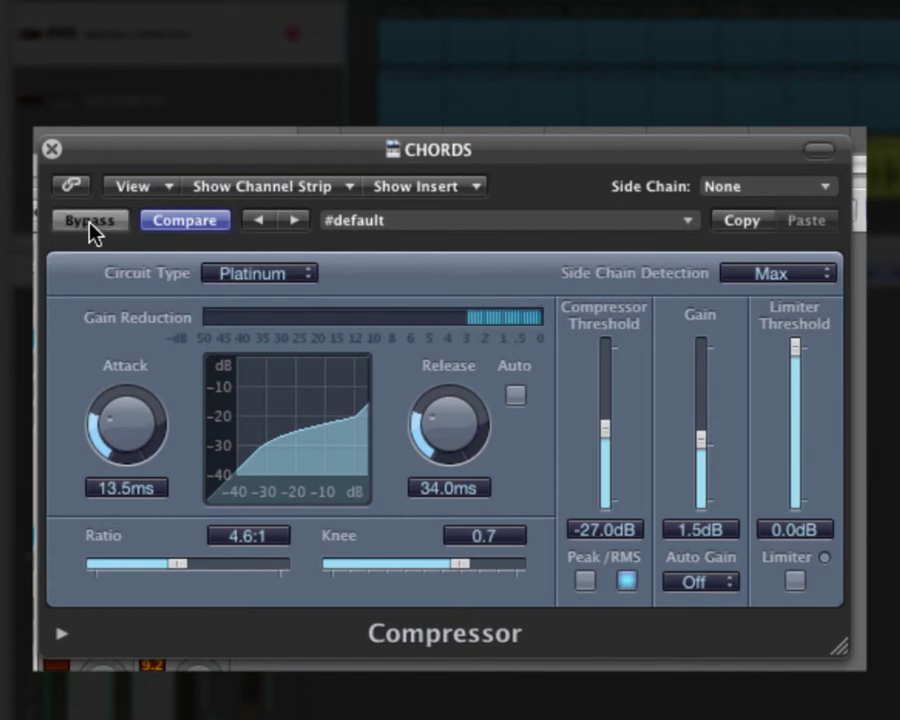
{"action": "left_click", "coordinate": [90, 222]}
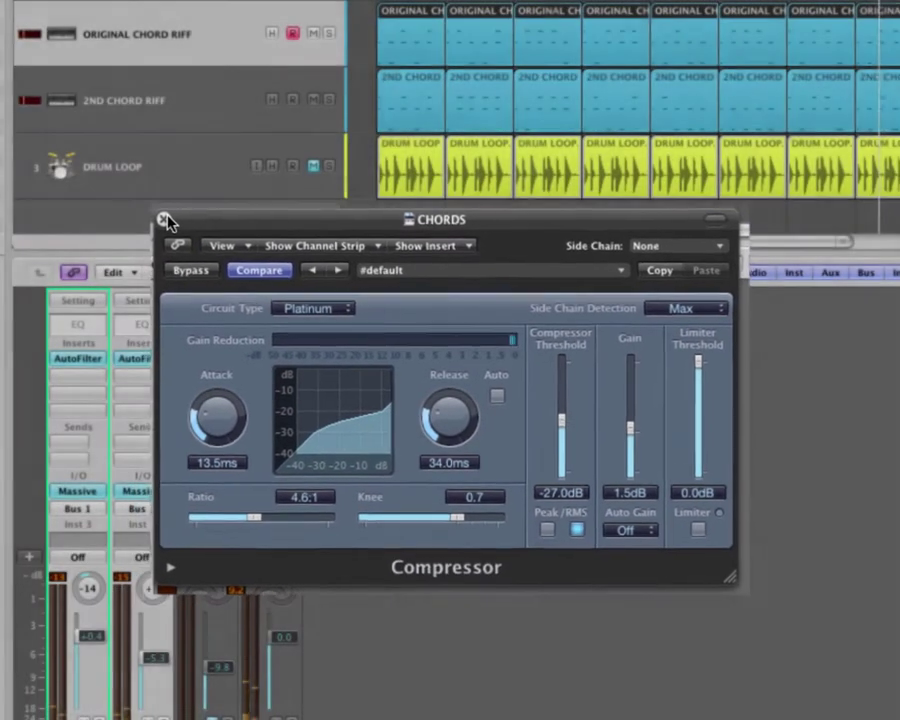
{"action": "left_click", "coordinate": [131, 200]}
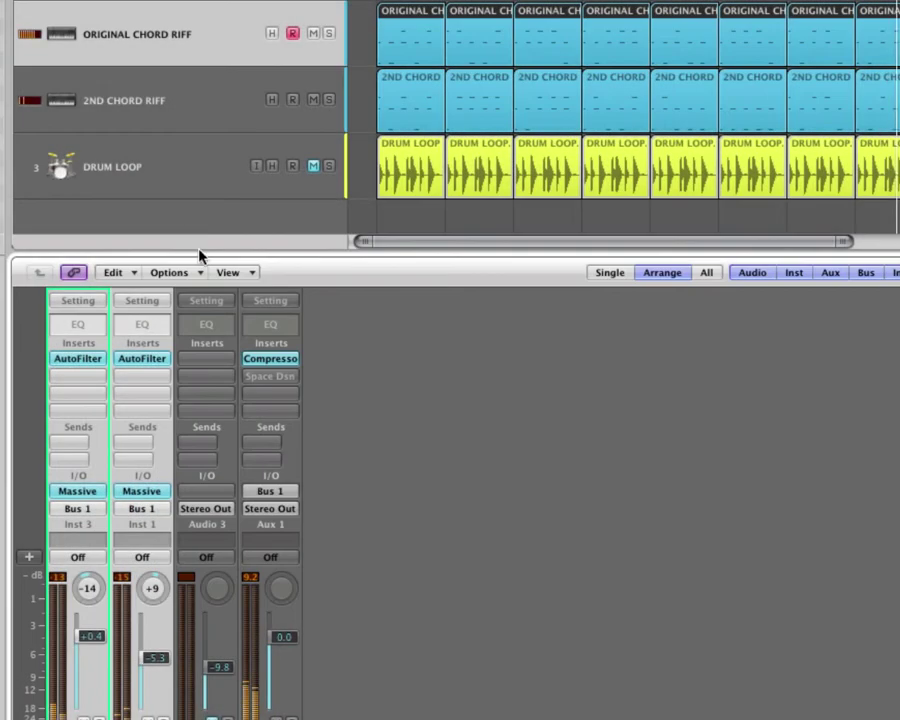
Step: Enable Space Designer on the CHORDS channel and use the 1.3s Ambience Hall setting from the small-space halls
{"action": "left_click", "coordinate": [281, 386]}
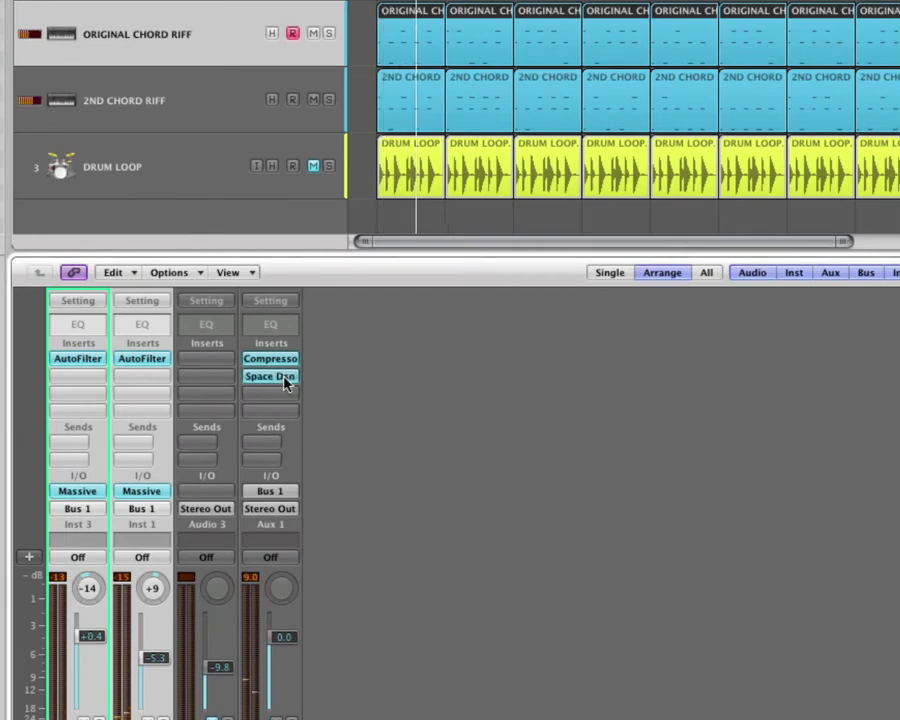
{"action": "left_click", "coordinate": [288, 376]}
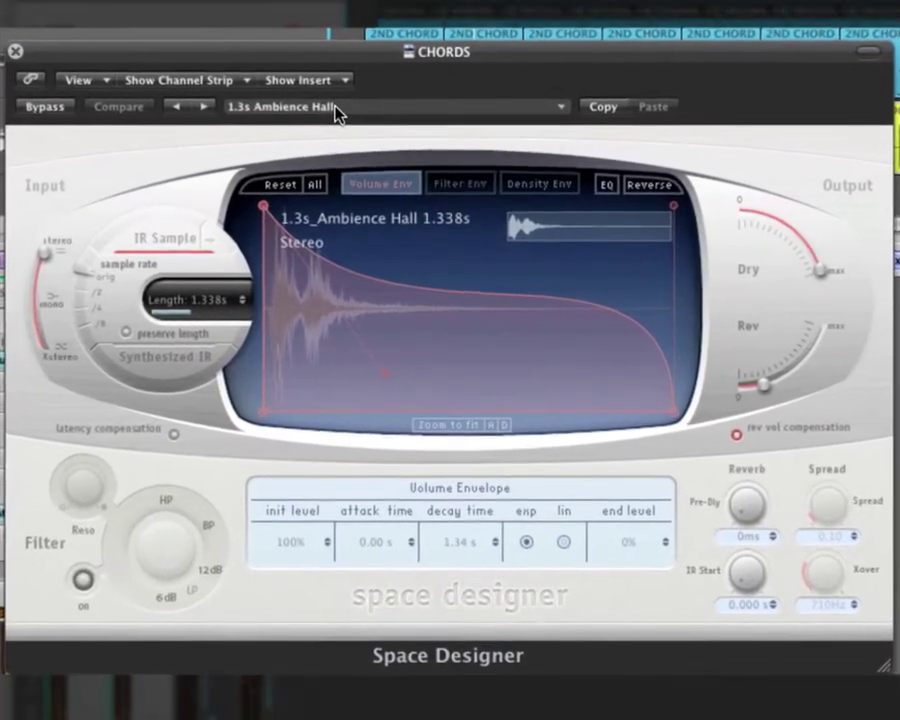
{"action": "left_click", "coordinate": [345, 132]}
{"action": "mouse_move", "coordinate": [426, 356]}
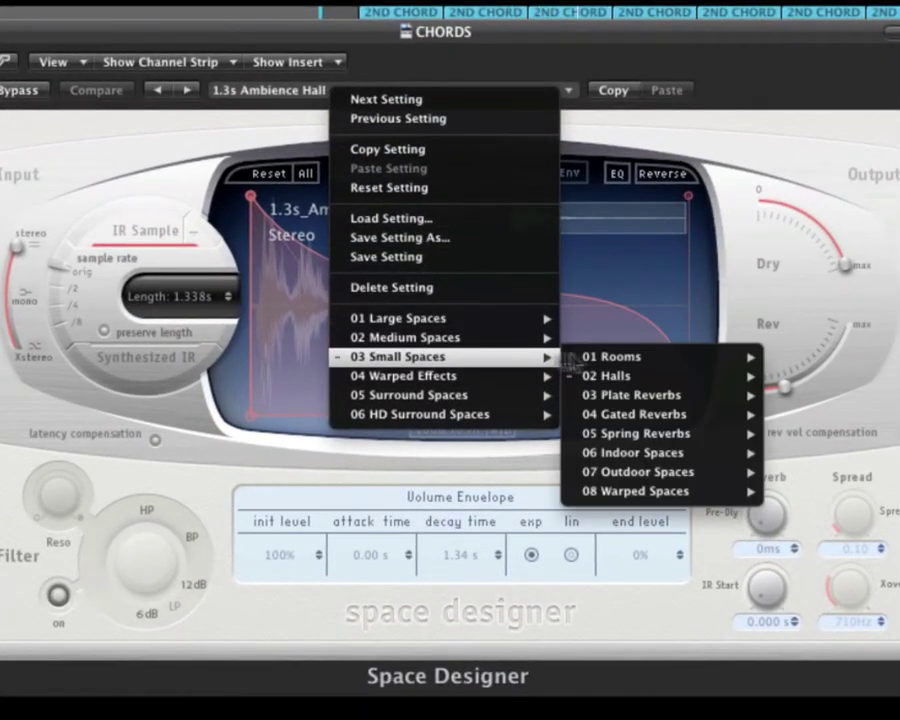
{"action": "mouse_move", "coordinate": [597, 383]}
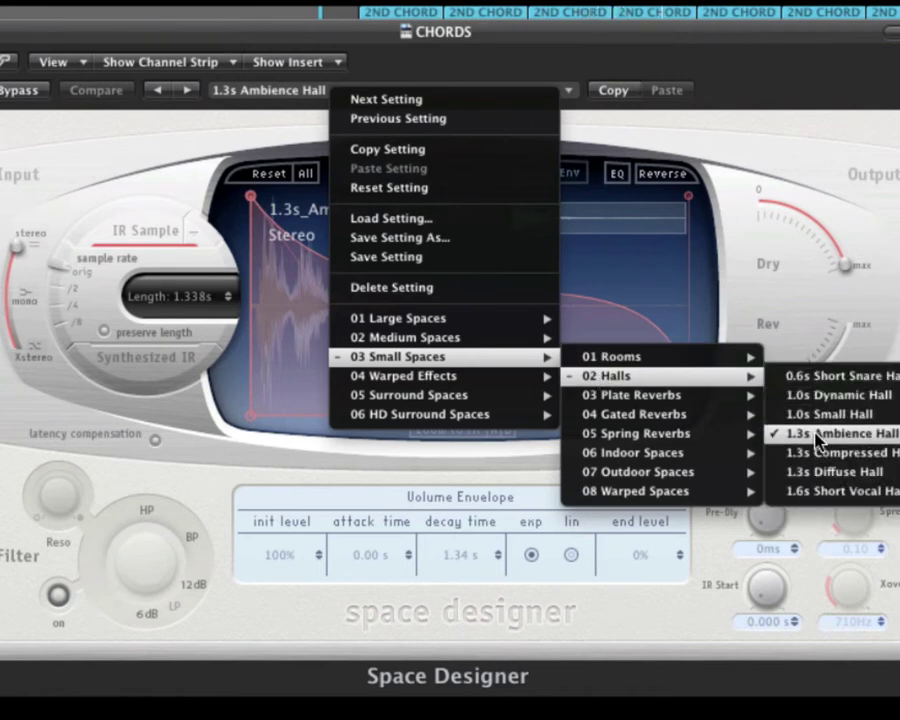
{"action": "left_click", "coordinate": [243, 160]}
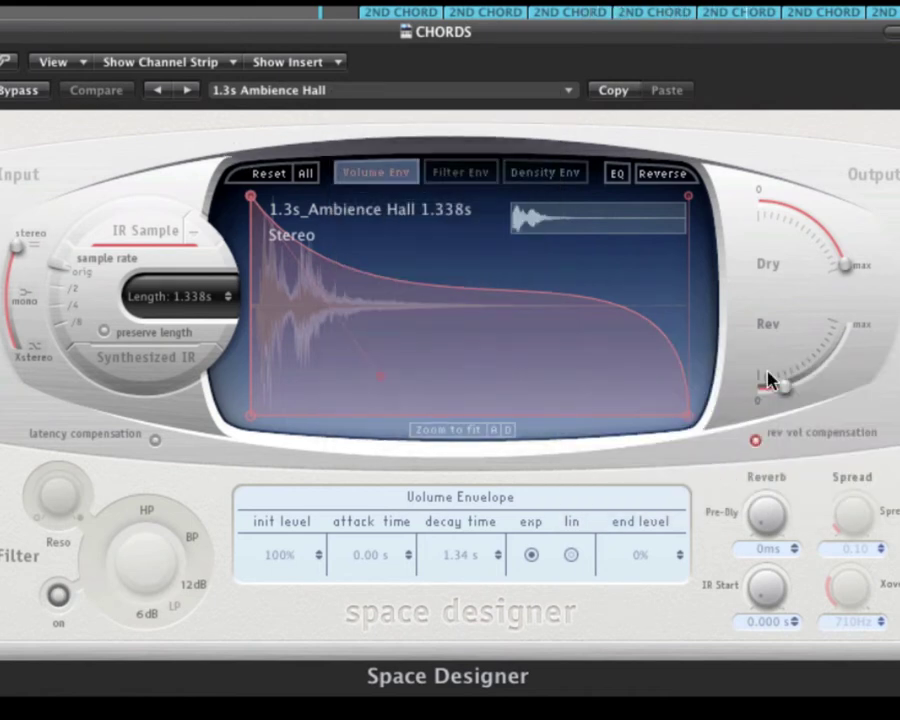